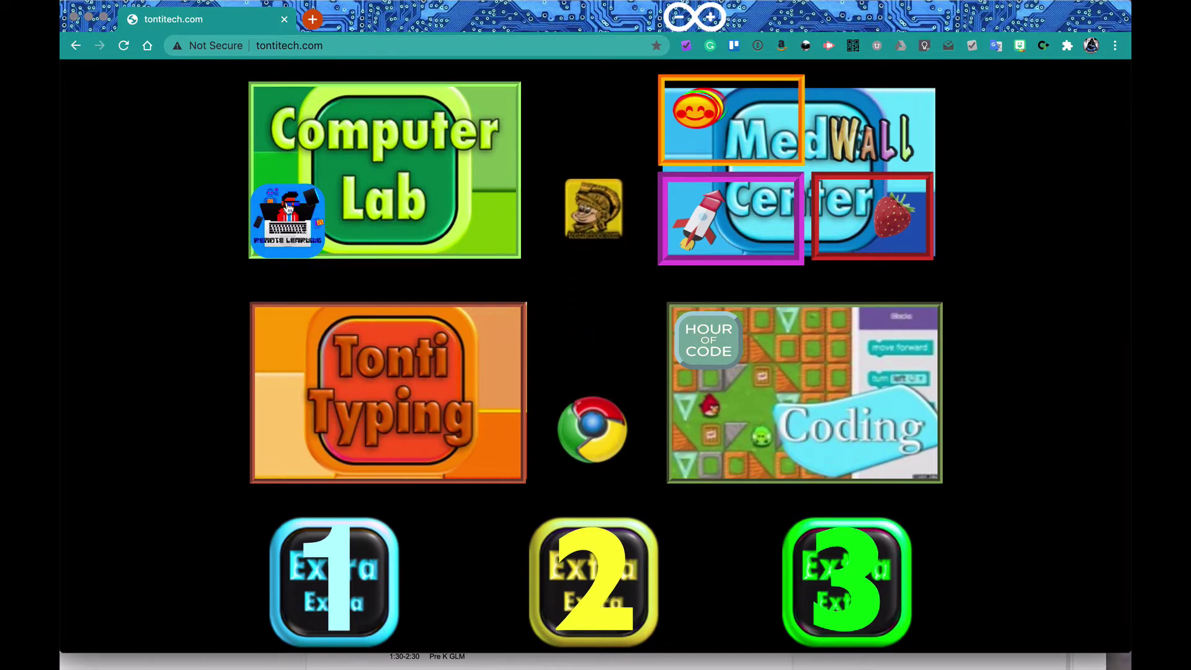
- Open the Remote Learning site from the school page, go to 3rd Grade, and open the Creating a Meme page
{"action": "left_click", "coordinate": [288, 222]}
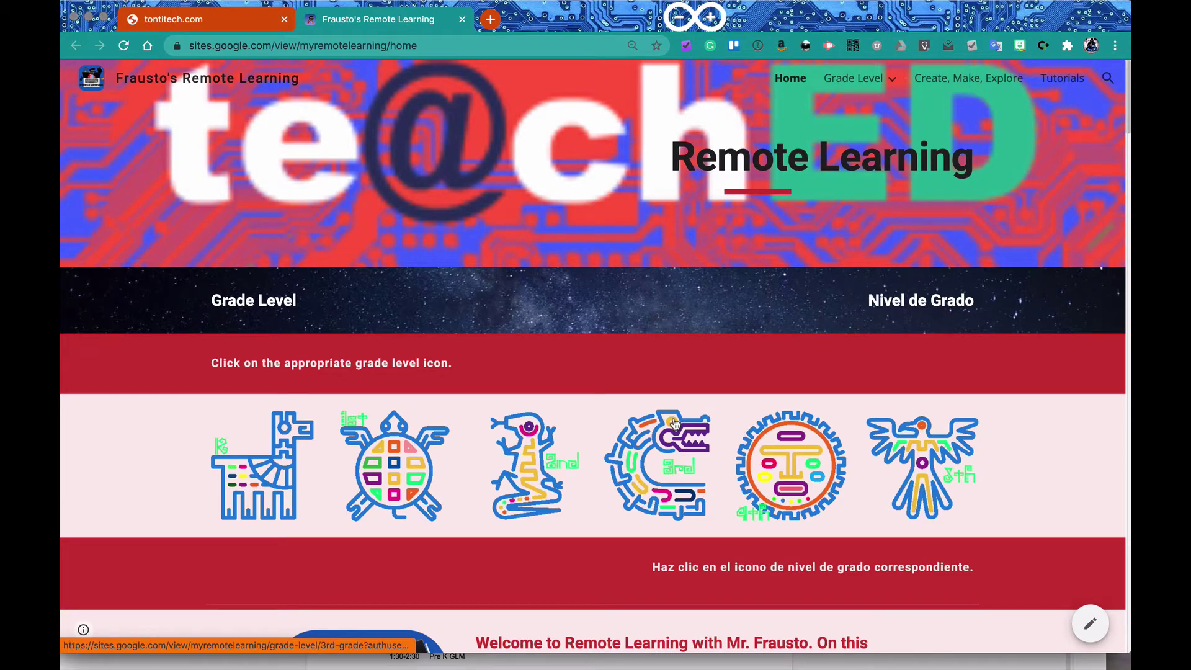
{"action": "left_click", "coordinate": [675, 423]}
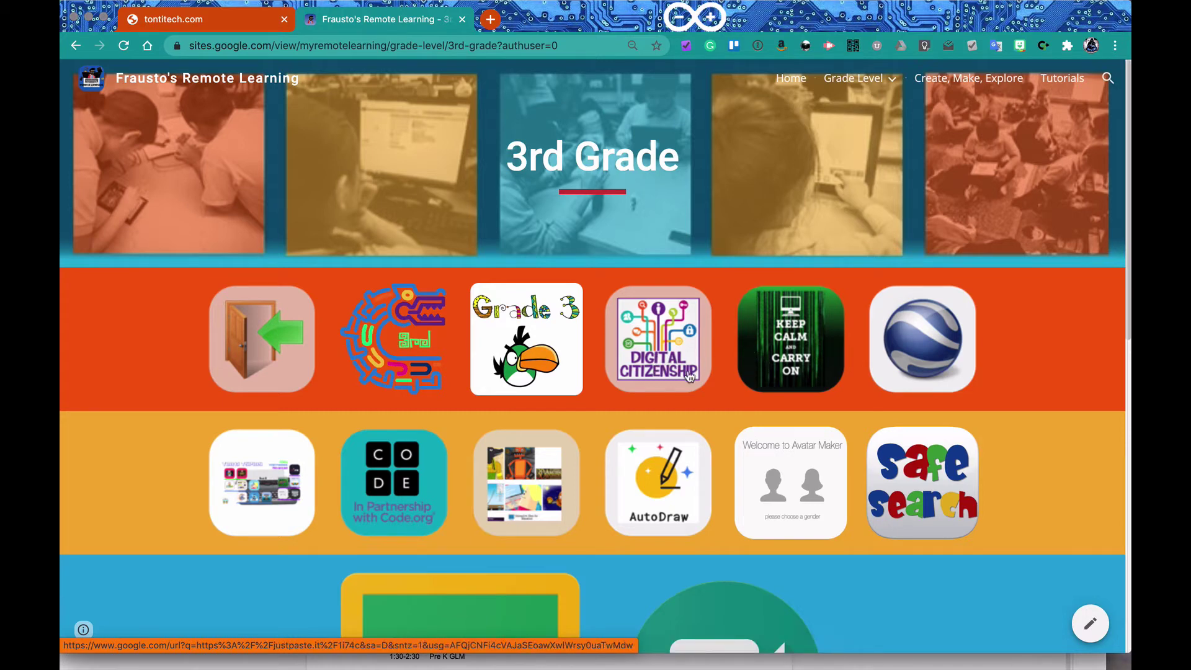
{"action": "left_click", "coordinate": [790, 335]}
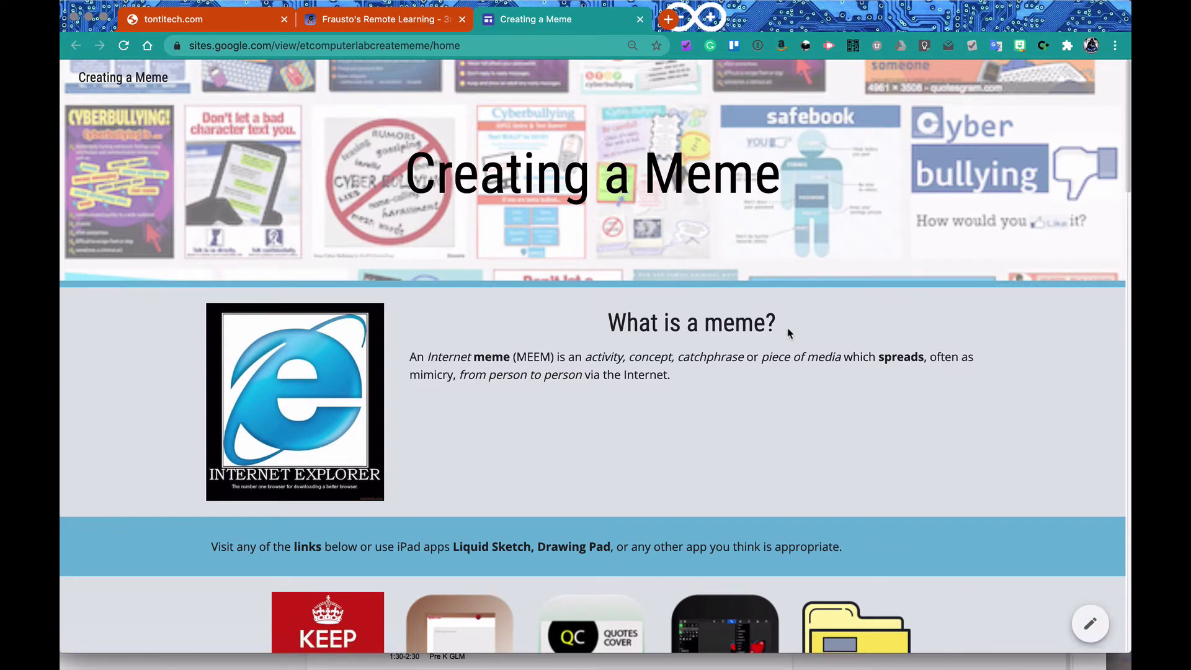
- Look through the Creating a Meme page, including the meme definition, creation links, poster instructions and example memes
{"action": "scroll", "coordinate": [787, 327], "scroll_direction": "down", "scroll_amount": 2}
{"action": "scroll", "coordinate": [788, 329], "scroll_direction": "down", "scroll_amount": 1}
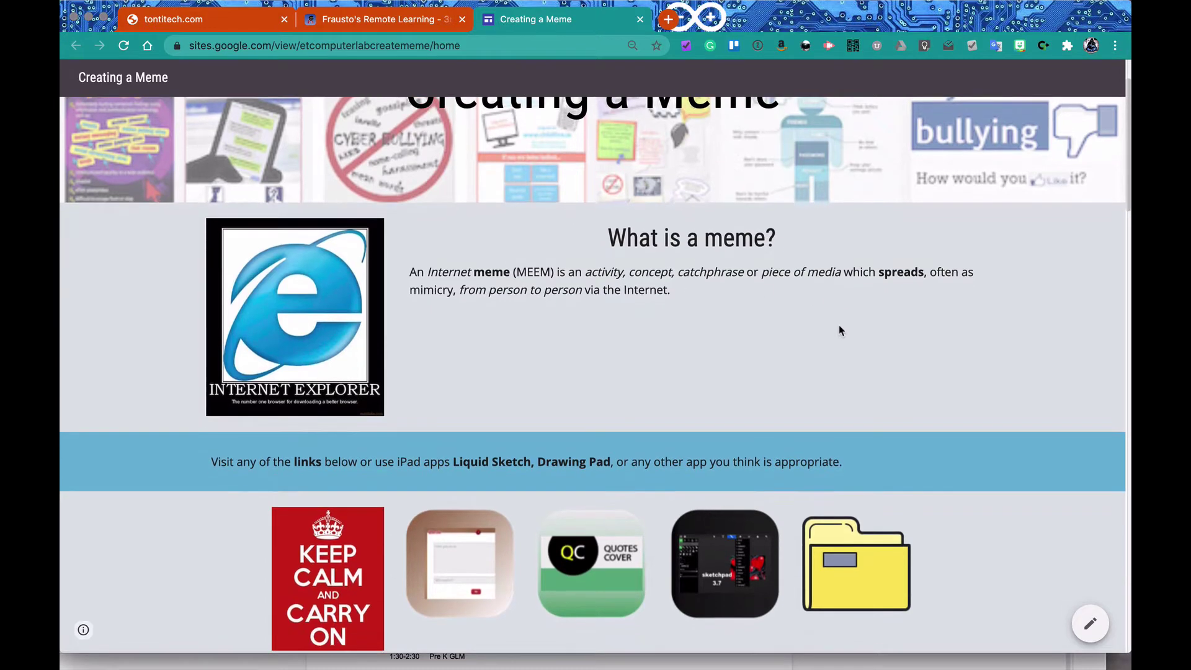
{"action": "scroll", "coordinate": [839, 330], "scroll_direction": "down", "scroll_amount": 5}
{"action": "scroll", "coordinate": [839, 329], "scroll_direction": "down", "scroll_amount": 1}
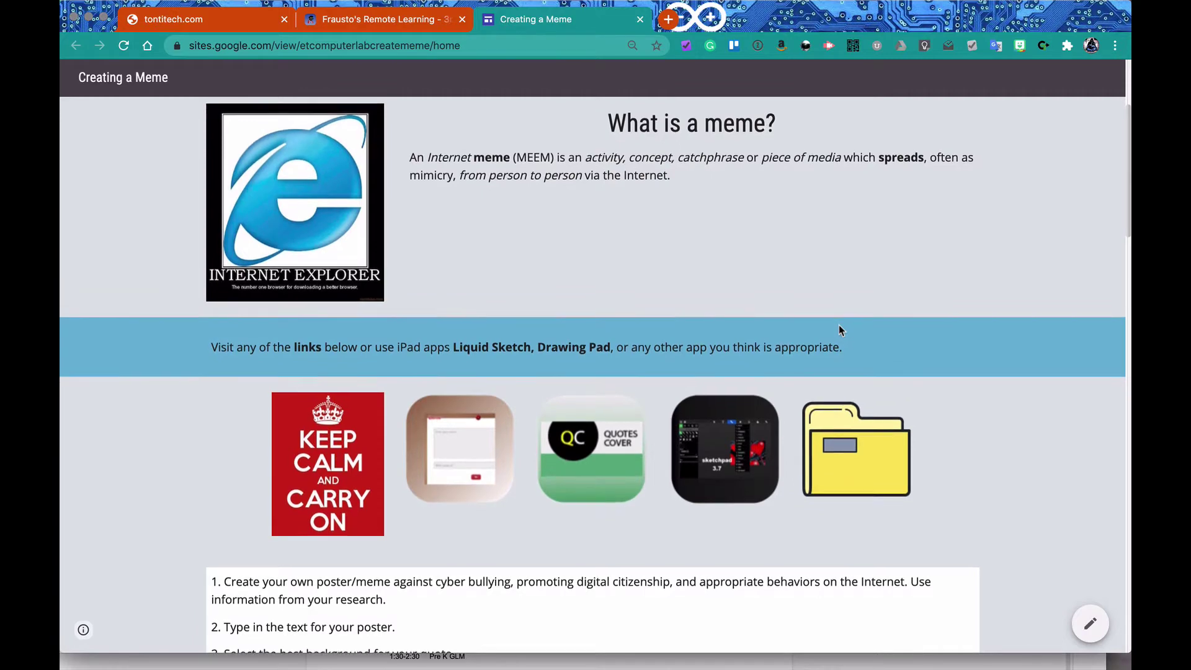
{"action": "scroll", "coordinate": [839, 325], "scroll_direction": "up", "scroll_amount": 1}
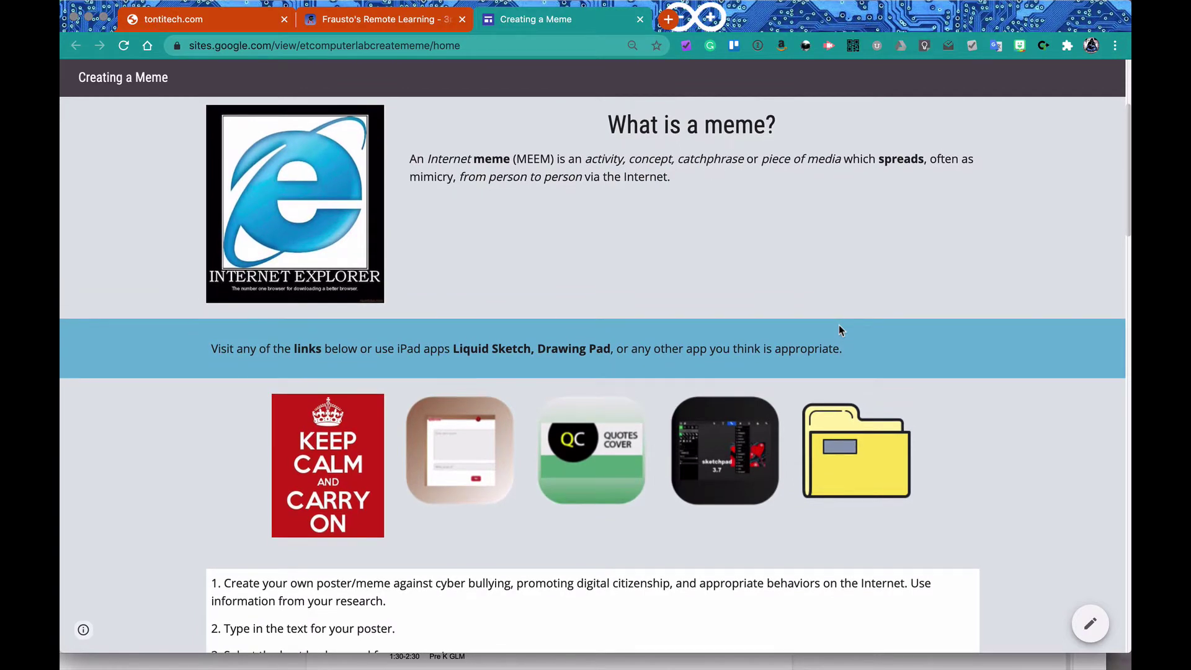
{"action": "scroll", "coordinate": [839, 325], "scroll_direction": "down", "scroll_amount": 10}
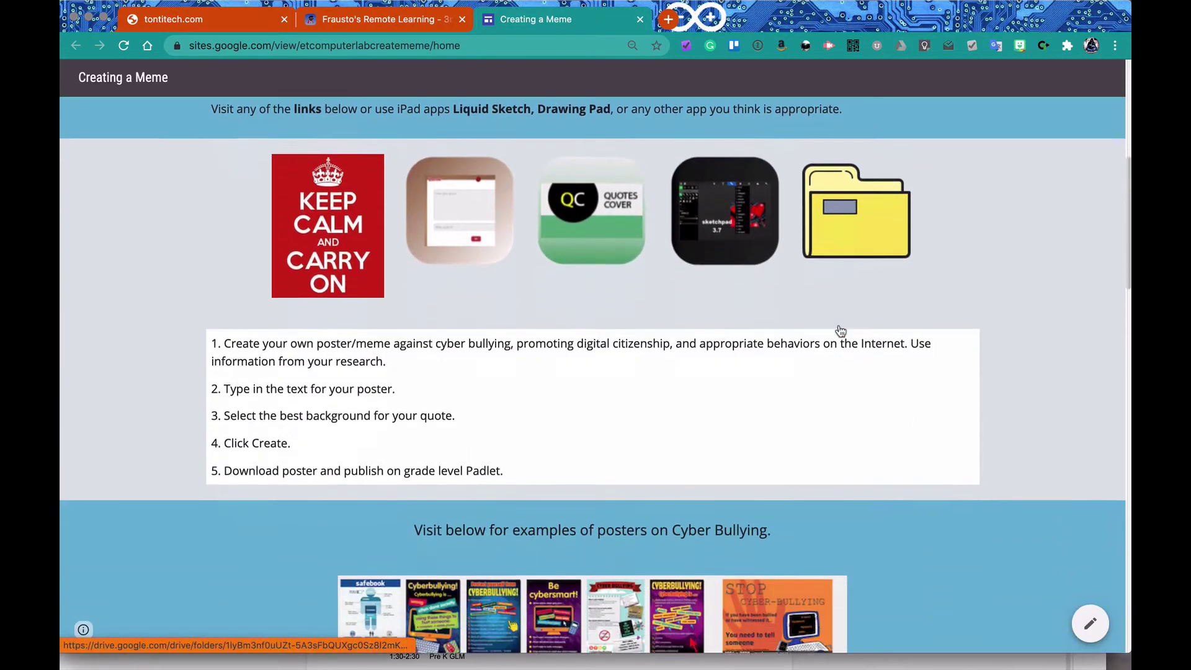
{"action": "scroll", "coordinate": [840, 330], "scroll_direction": "down", "scroll_amount": 10}
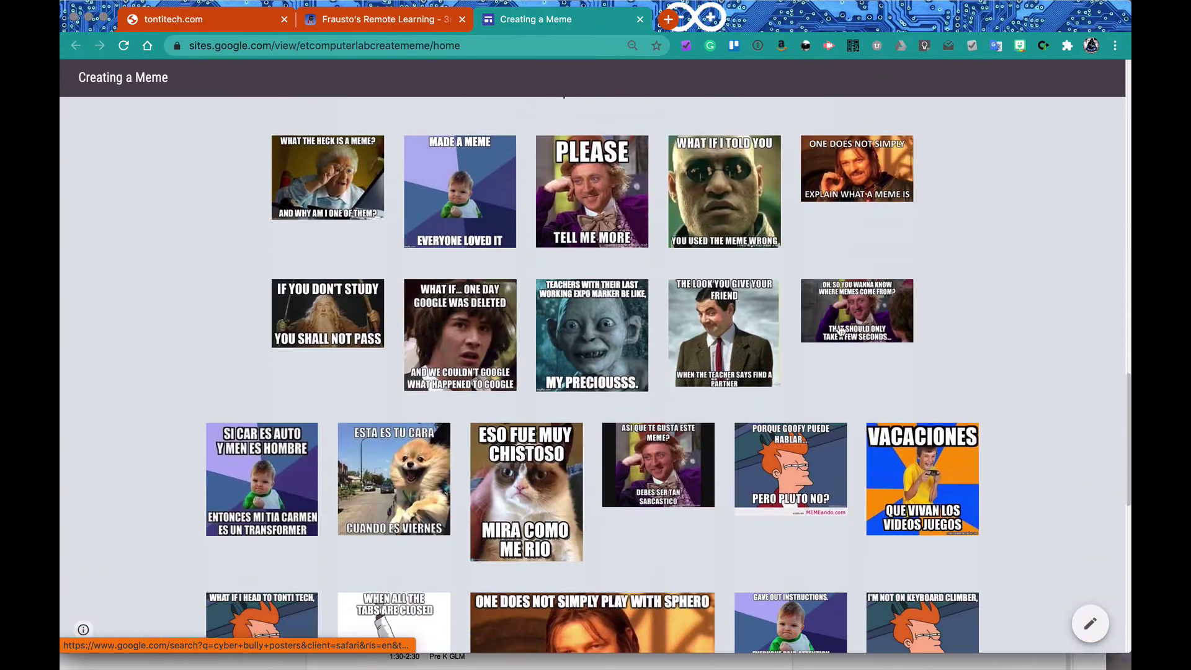
{"action": "scroll", "coordinate": [840, 330], "scroll_direction": "up", "scroll_amount": 16}
{"action": "scroll", "coordinate": [839, 330], "scroll_direction": "up", "scroll_amount": 5}
{"action": "scroll", "coordinate": [839, 329], "scroll_direction": "down", "scroll_amount": 3}
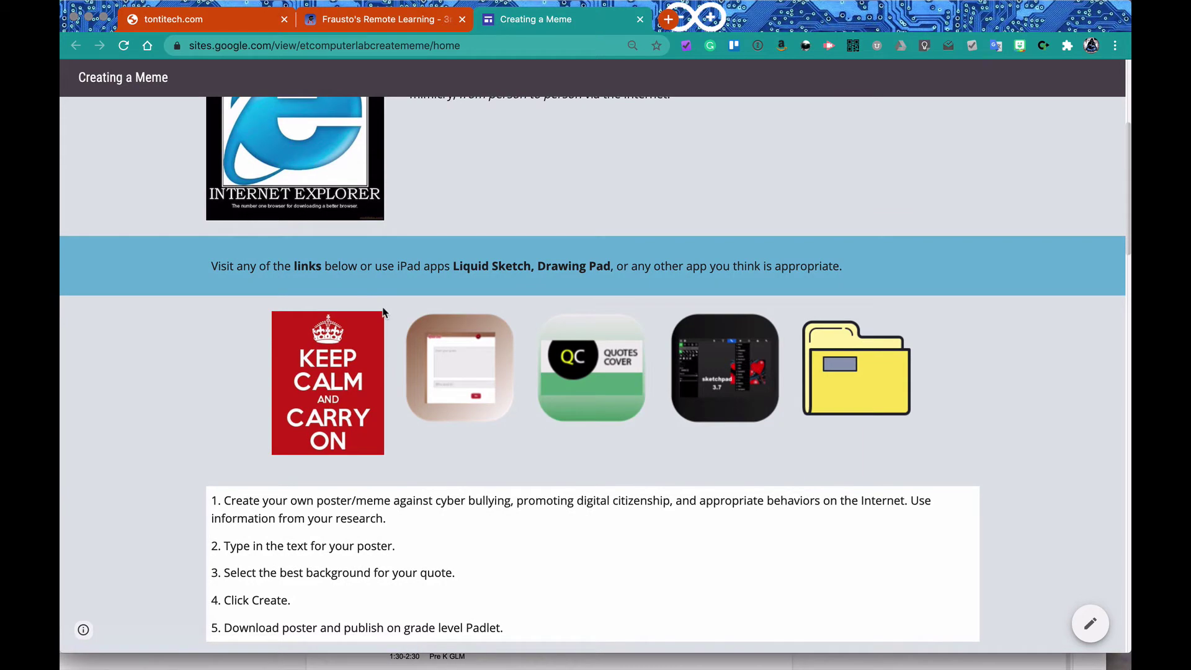
{"action": "scroll", "coordinate": [383, 313], "scroll_direction": "up", "scroll_amount": 5}
{"action": "scroll", "coordinate": [382, 310], "scroll_direction": "down", "scroll_amount": 4}
{"action": "scroll", "coordinate": [383, 312], "scroll_direction": "down", "scroll_amount": 1}
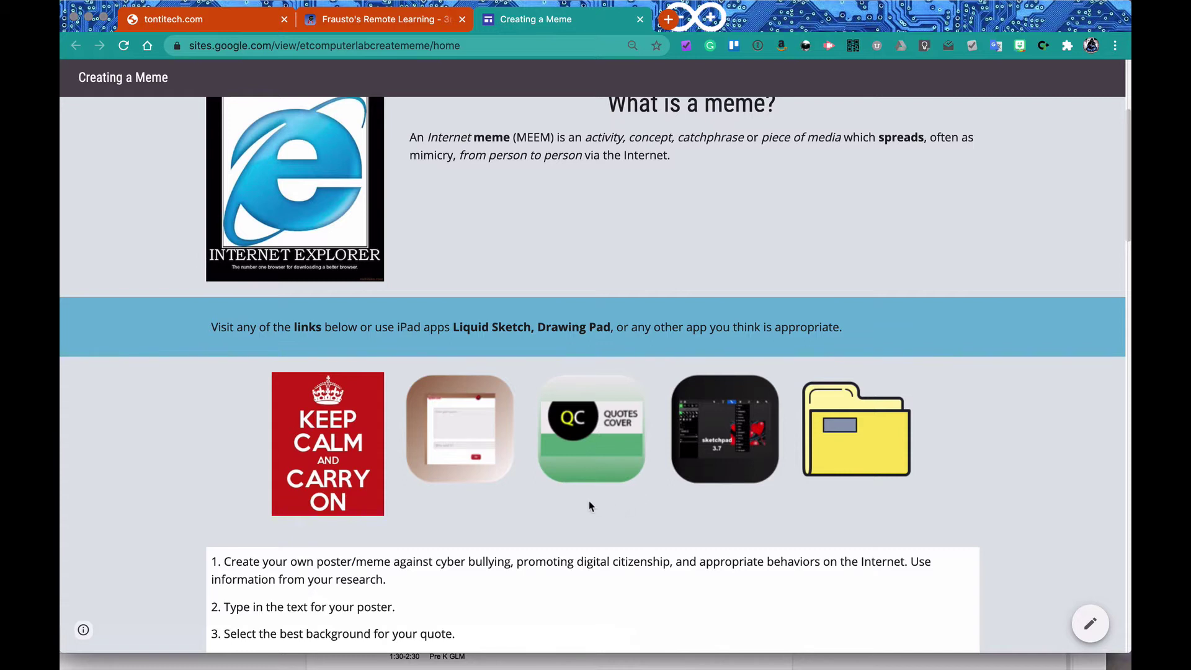
- Open the Keep Calm and Carry On creator and toggle the text size of the poster's "Don't" line
{"action": "left_click", "coordinate": [330, 443]}
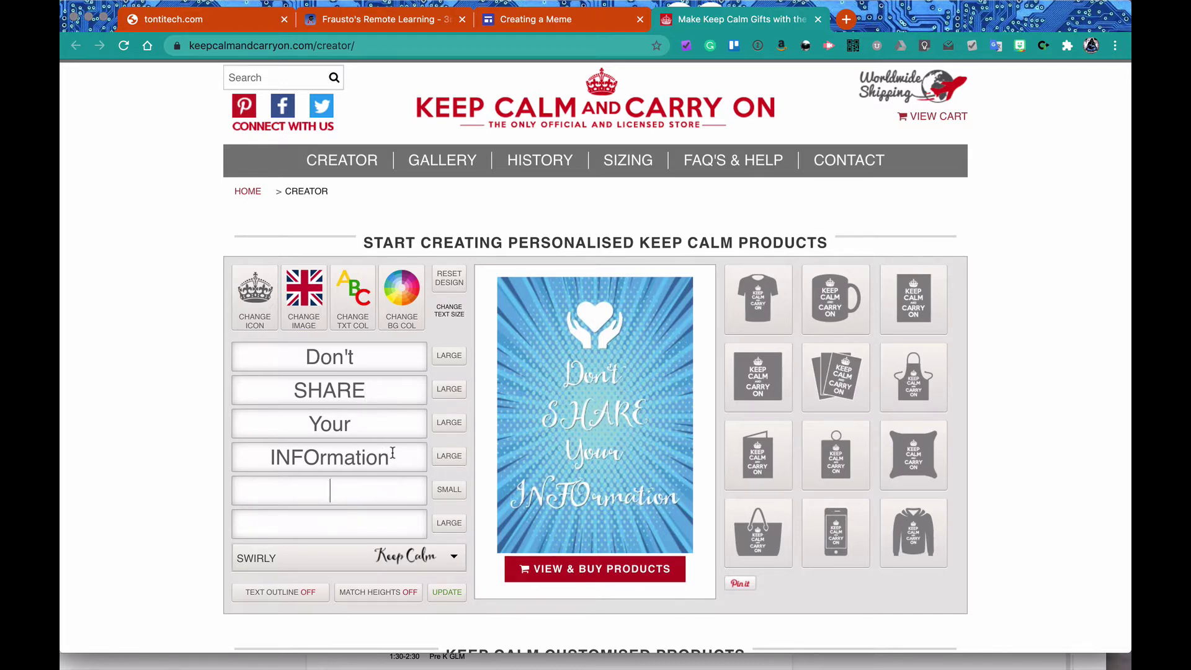
{"action": "left_click", "coordinate": [455, 357]}
{"action": "left_click", "coordinate": [455, 358]}
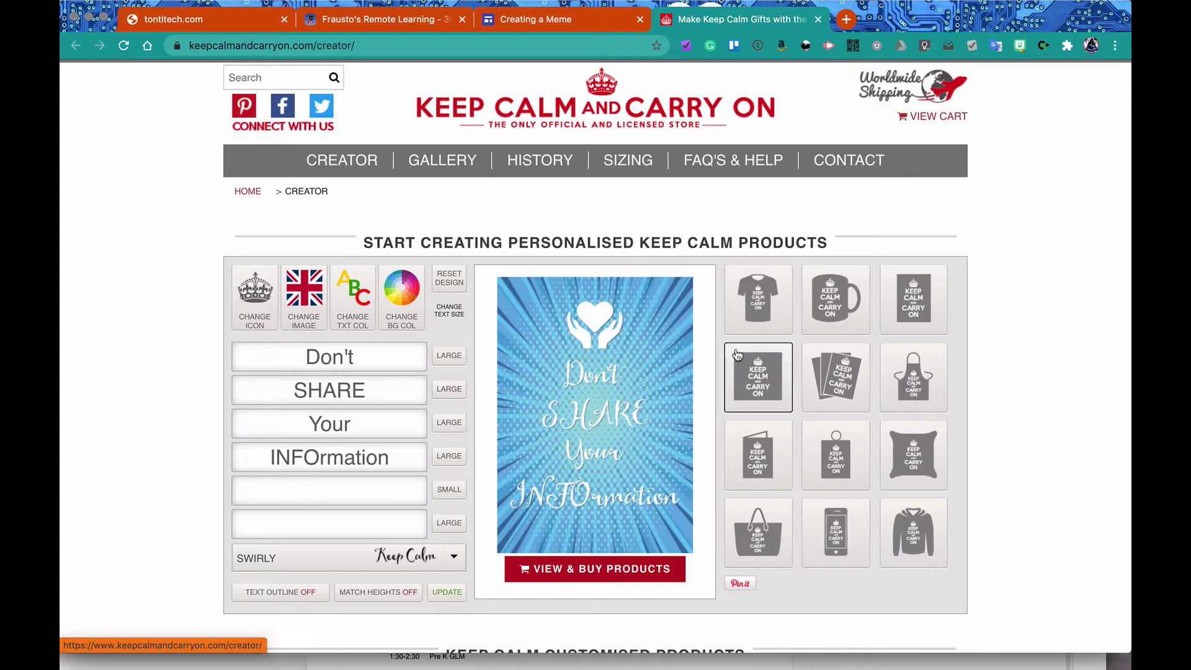
- Change the poster's background image to the dirt road leading to snowy mountains
{"action": "left_click", "coordinate": [296, 284]}
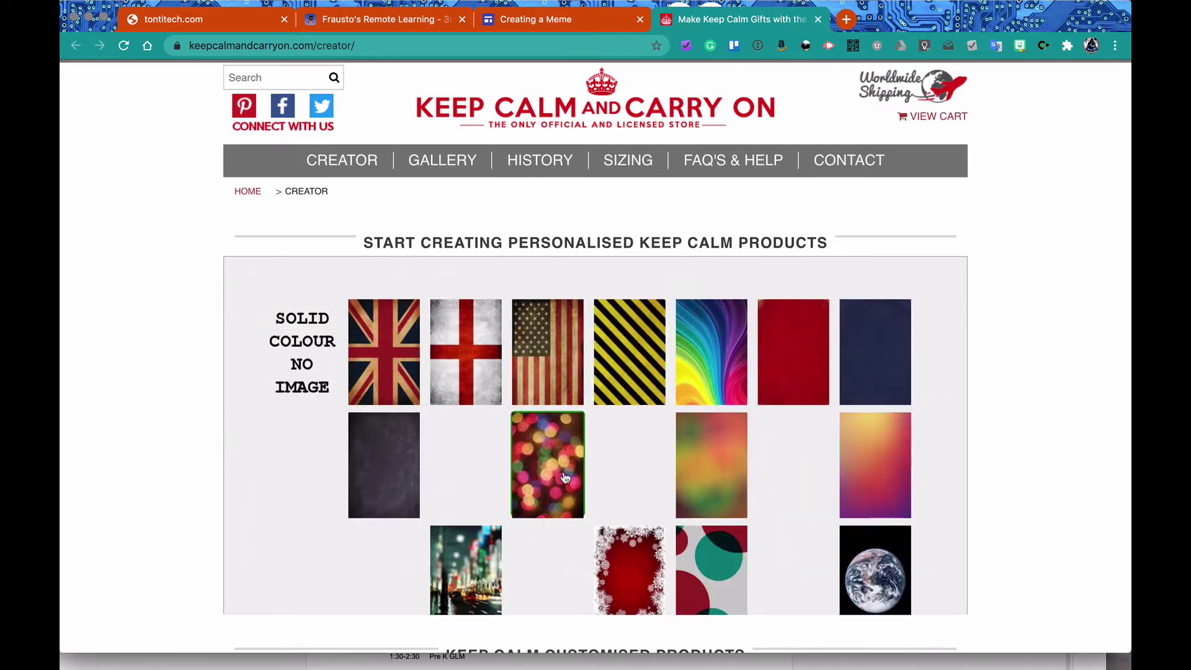
{"action": "scroll", "coordinate": [715, 436], "scroll_direction": "down", "scroll_amount": 10}
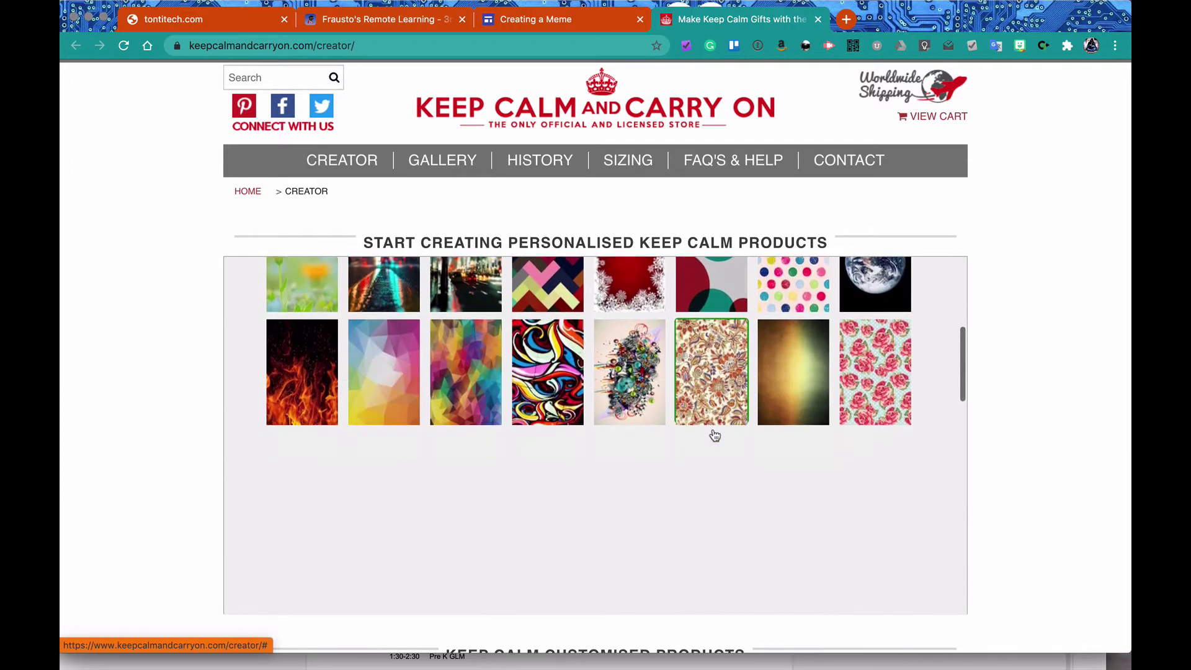
{"action": "scroll", "coordinate": [715, 436], "scroll_direction": "up", "scroll_amount": 5}
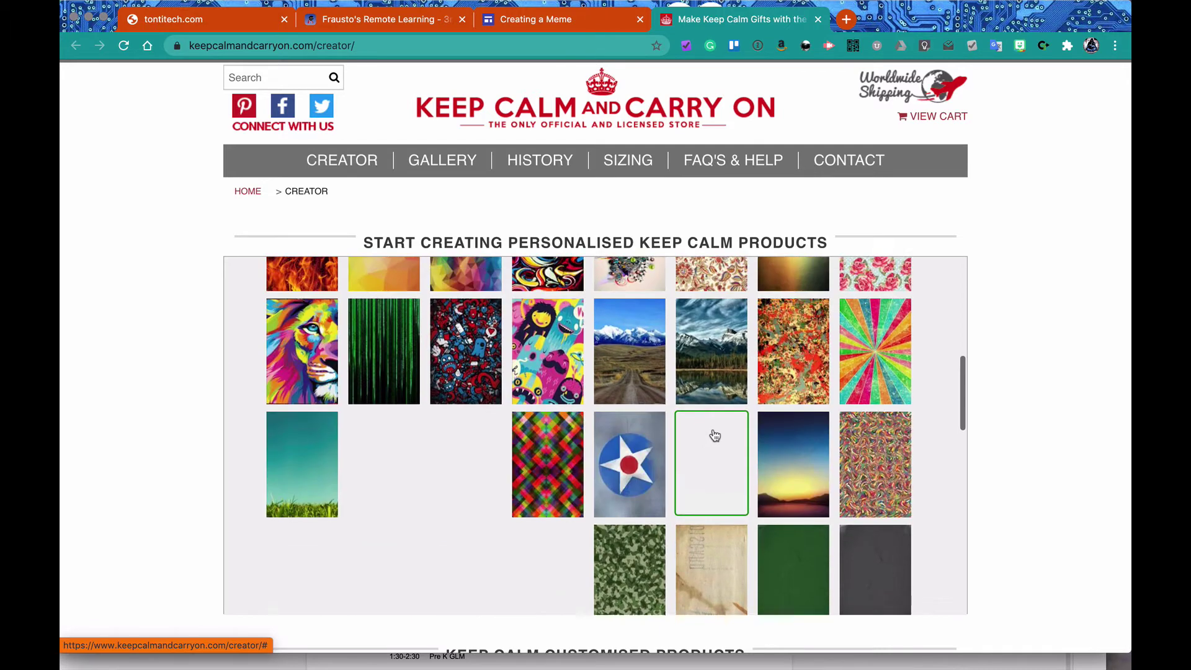
{"action": "left_click", "coordinate": [631, 407]}
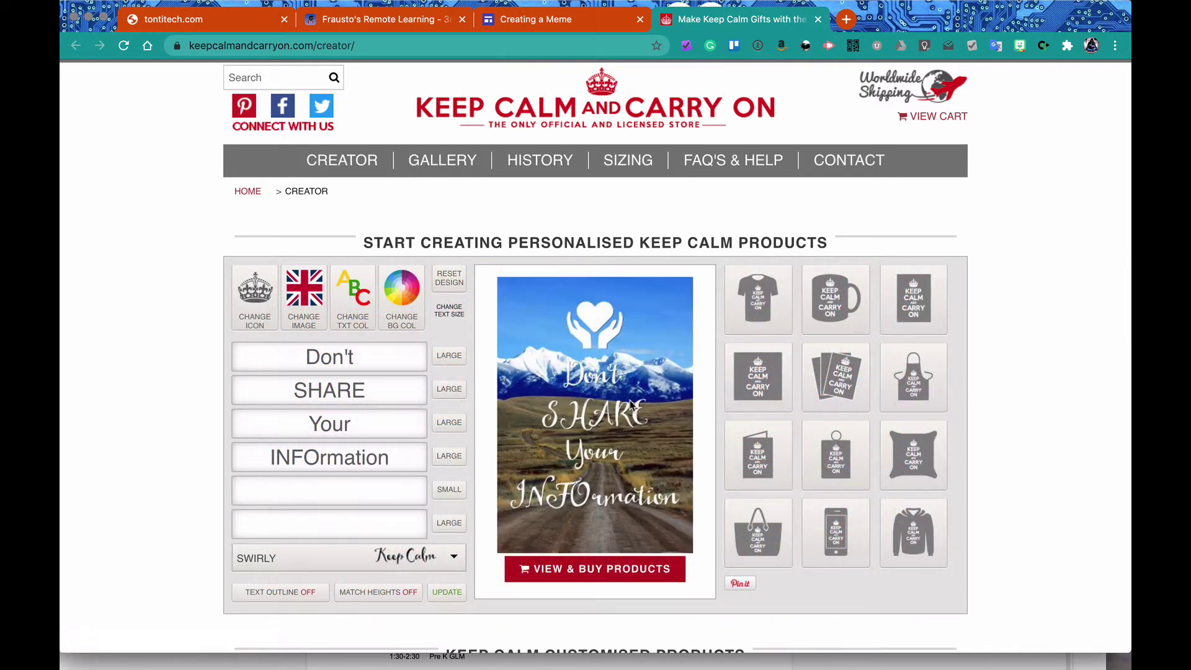
- Change the poster's text colour to yellow and its font to Block
{"action": "left_click", "coordinate": [352, 312]}
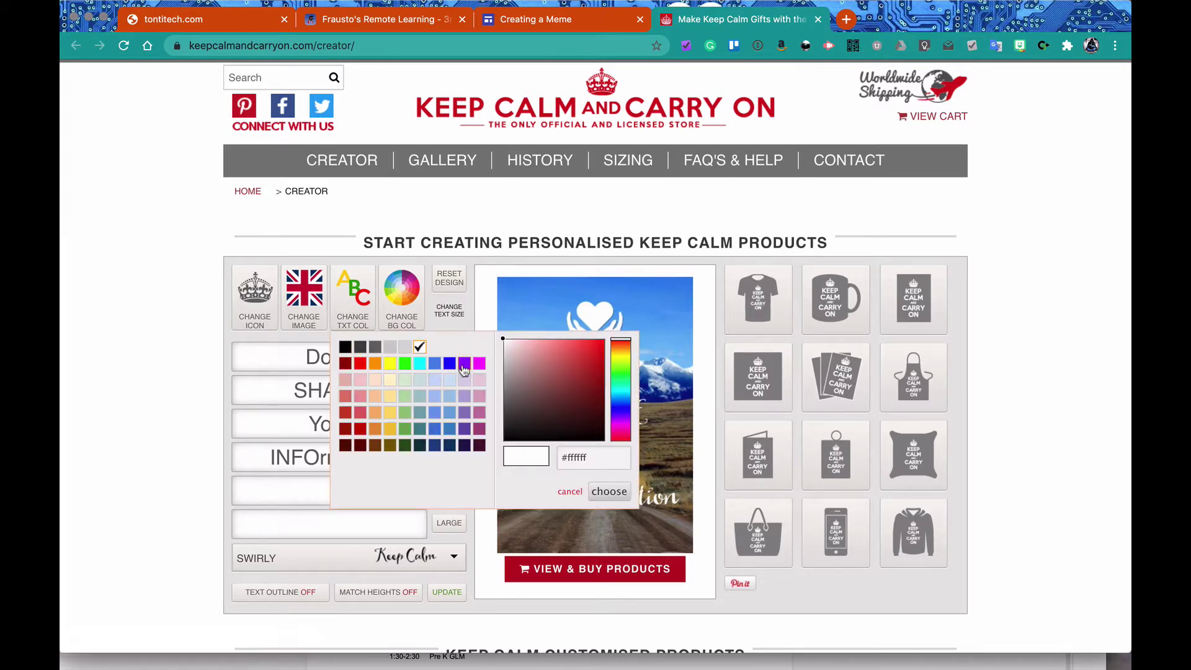
{"action": "left_click", "coordinate": [394, 364]}
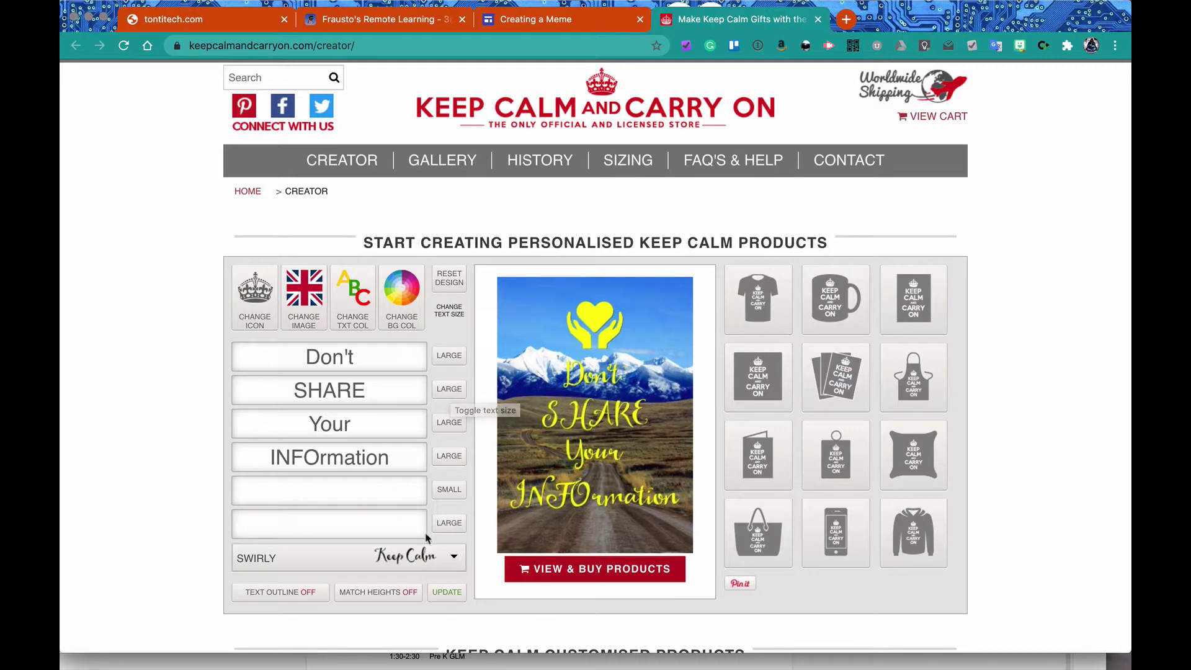
{"action": "left_click", "coordinate": [422, 560]}
{"action": "scroll", "coordinate": [422, 560], "scroll_direction": "down", "scroll_amount": 5}
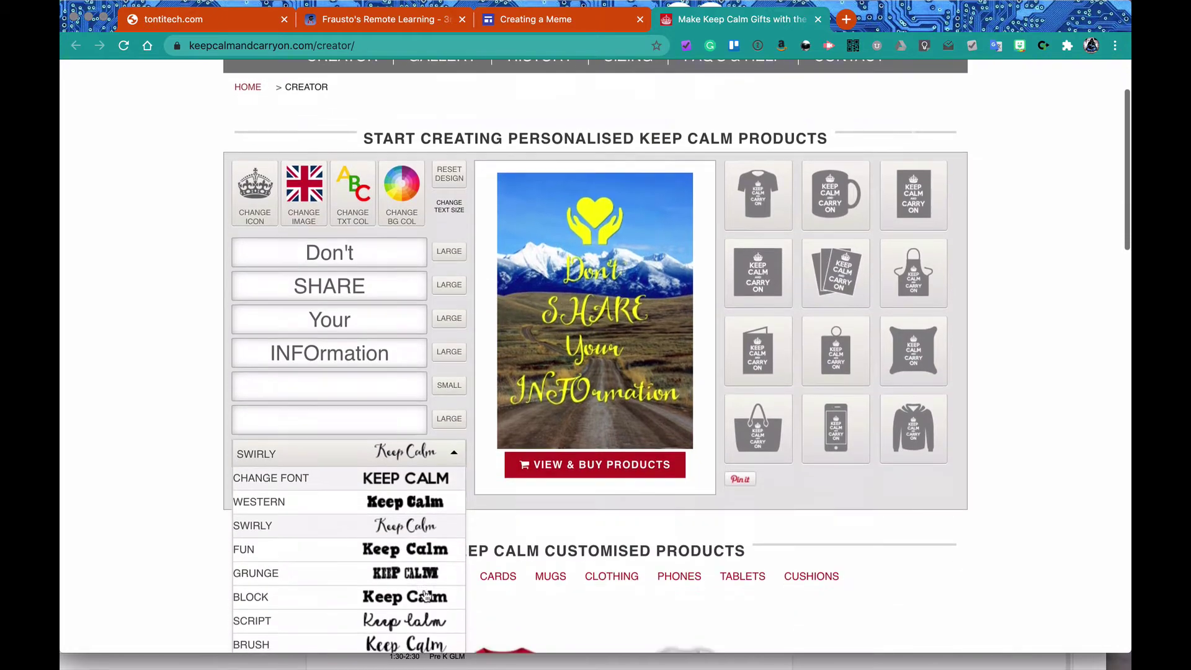
{"action": "left_click", "coordinate": [419, 435]}
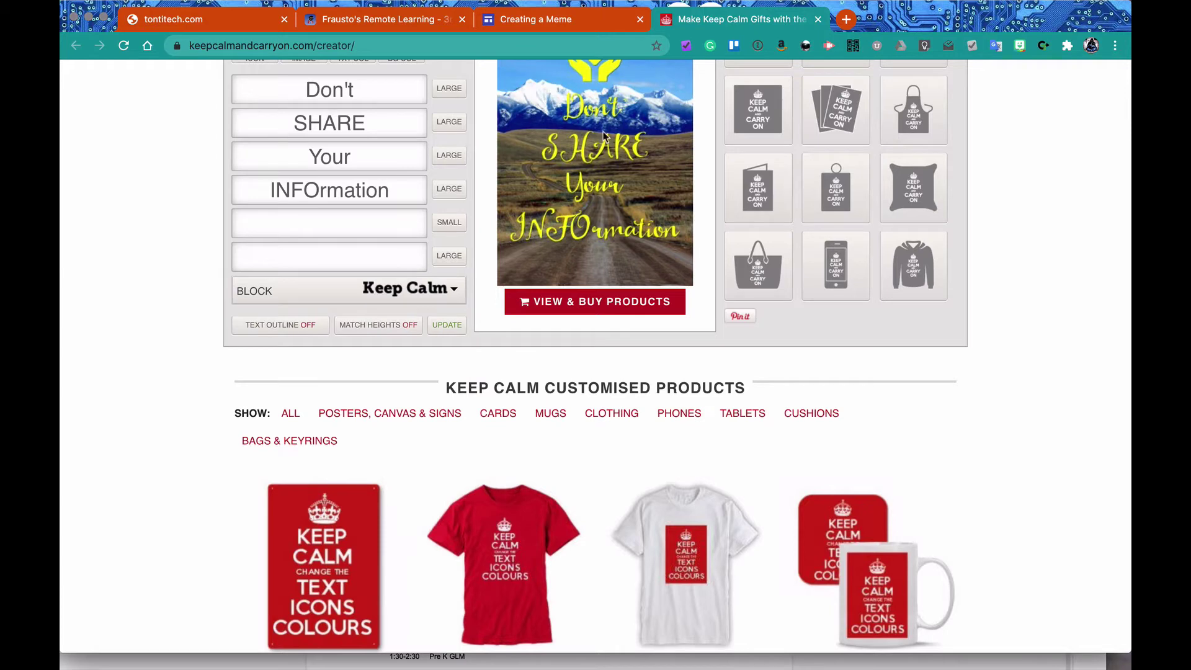
{"action": "scroll", "coordinate": [604, 135], "scroll_direction": "up", "scroll_amount": 4}
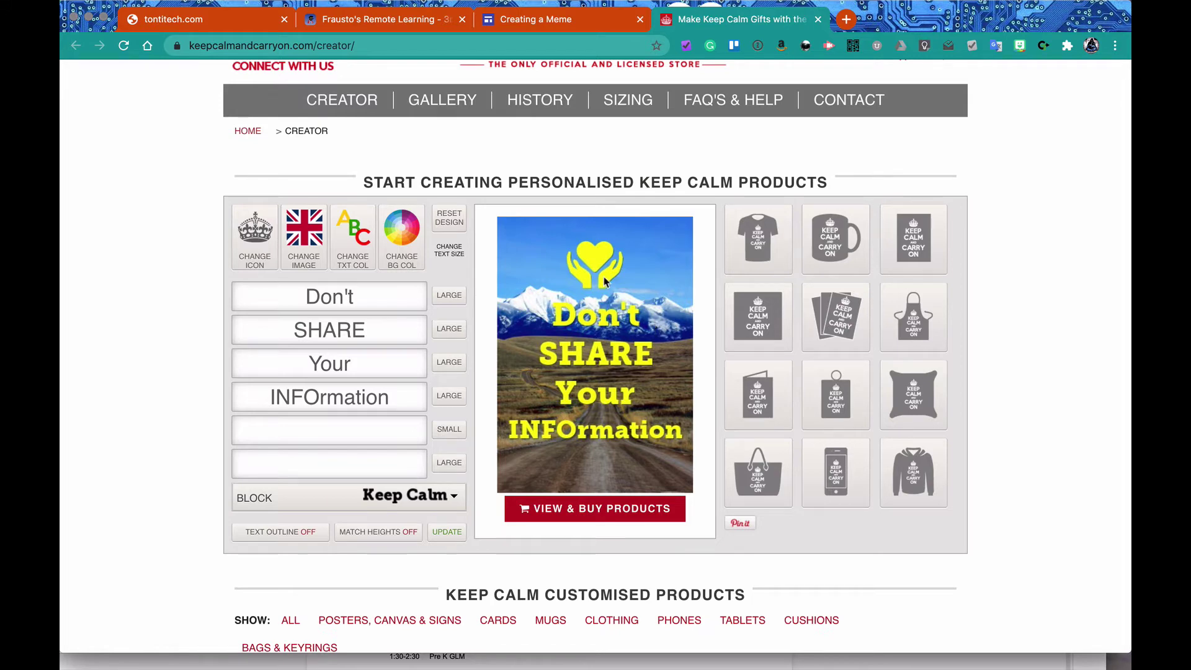
- Open the Third Grade Padlet from the 3rd Grade page and add the finished poster image to it as a new post
{"action": "left_click_drag", "start_coordinate": [604, 281], "coordinate": [608, 316]}
{"action": "left_click", "coordinate": [384, 19]}
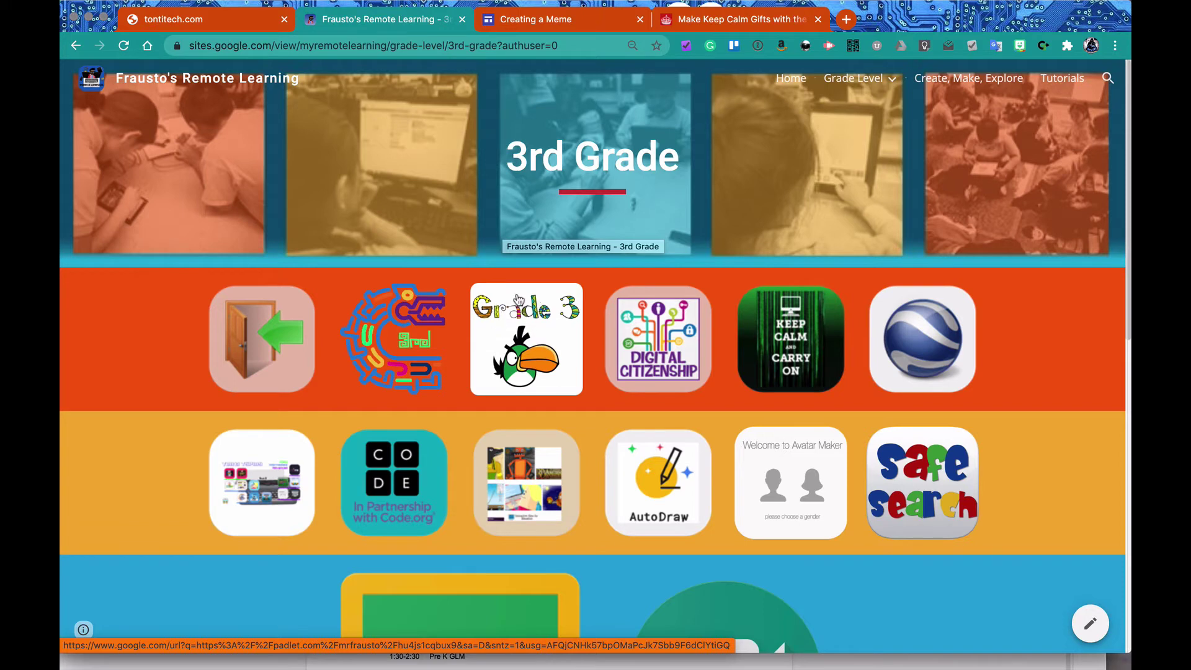
{"action": "left_click", "coordinate": [538, 321]}
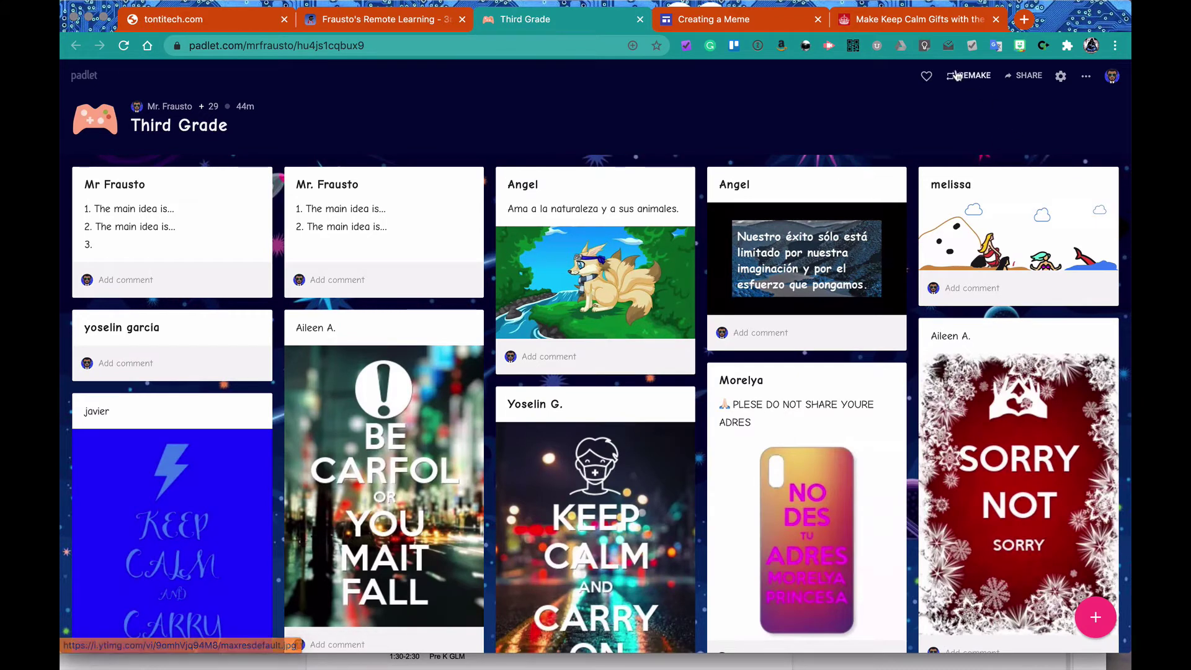
{"action": "left_click", "coordinate": [912, 27]}
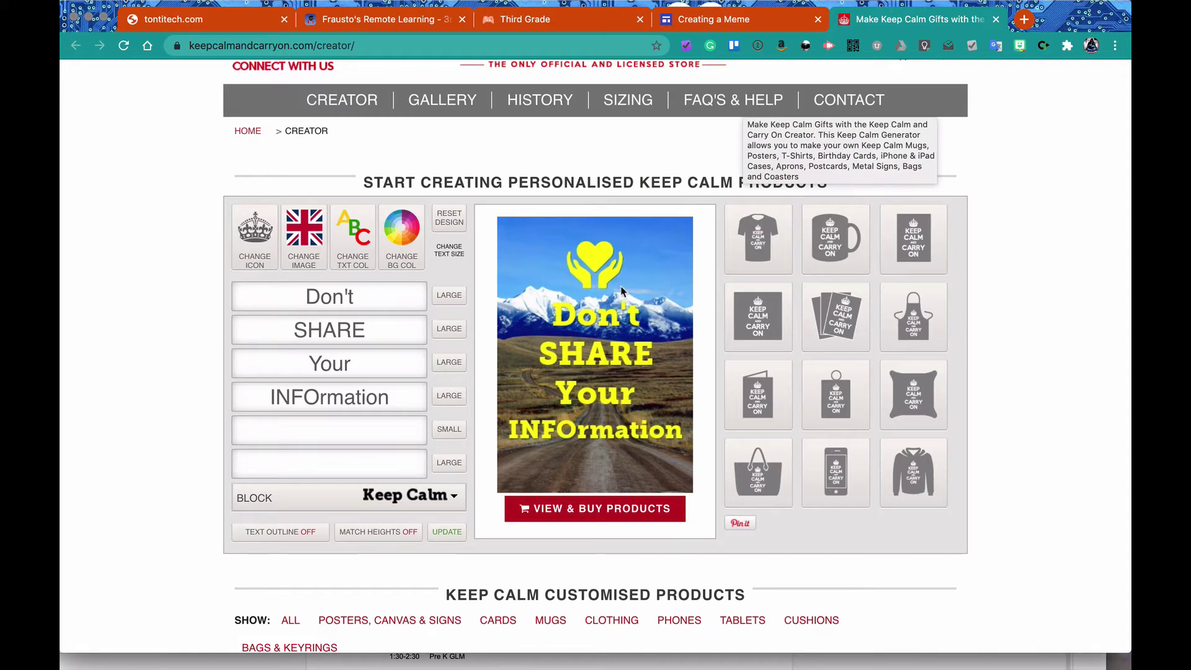
{"action": "left_click_drag", "start_coordinate": [609, 283], "coordinate": [487, 217]}
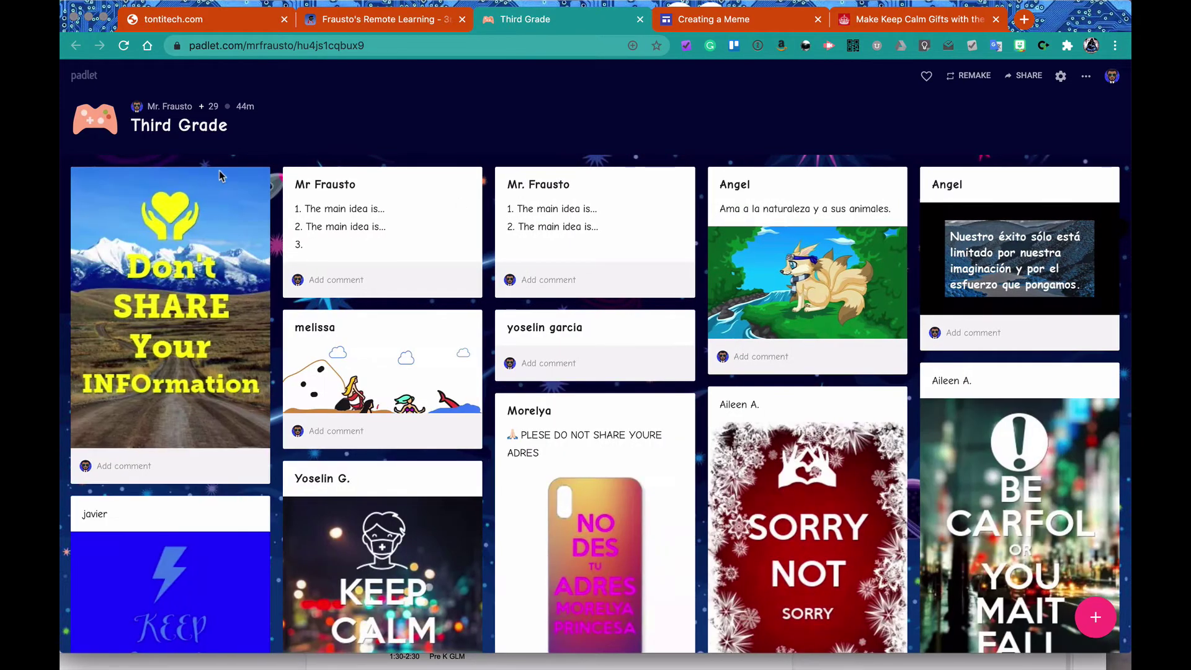
- Edit the new poster post and enter the author's name as its title
{"action": "left_click", "coordinate": [211, 179]}
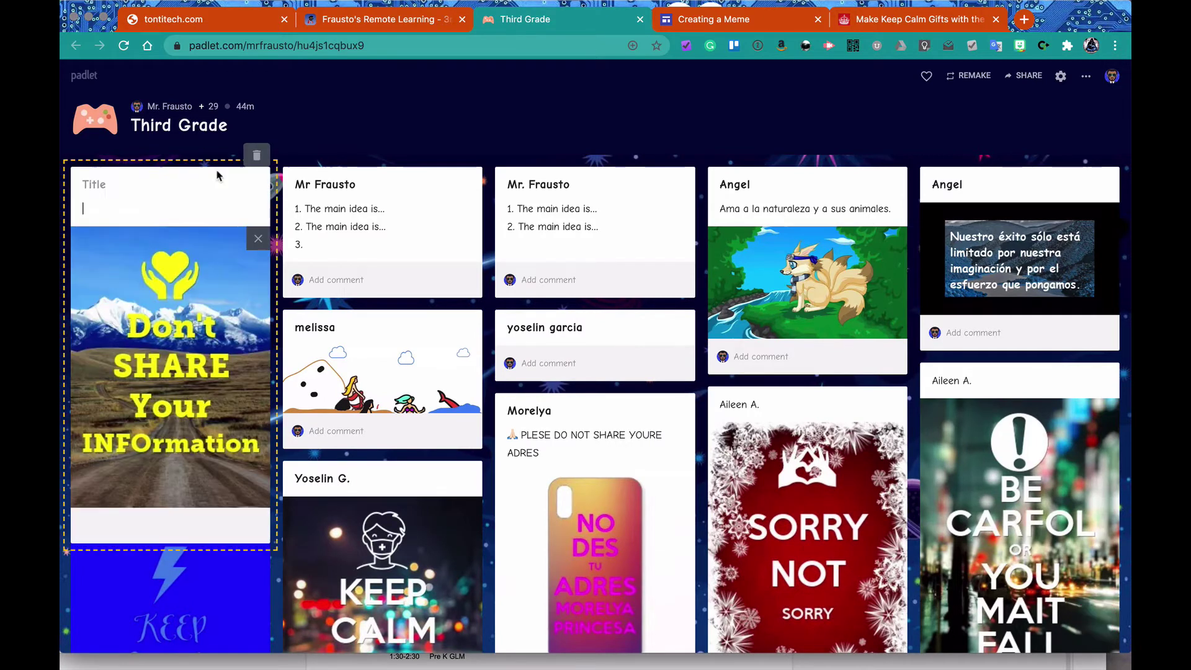
{"action": "left_click", "coordinate": [102, 186]}
{"action": "type", "text": "M"}
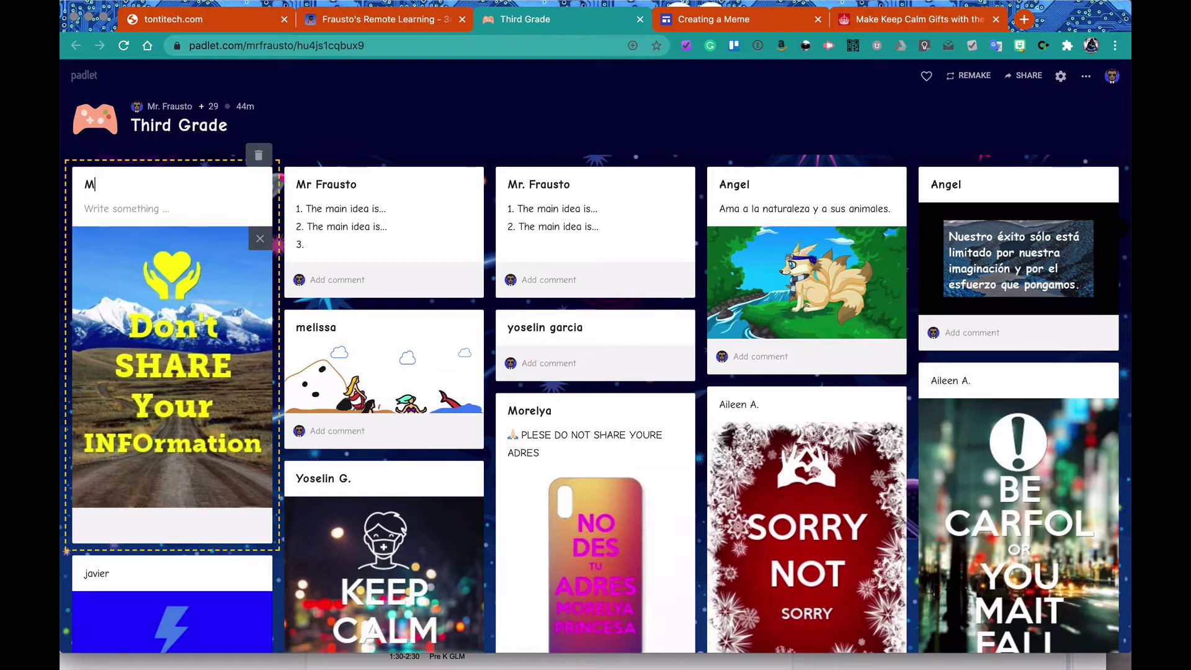
{"action": "type", "text": "r Frau"}
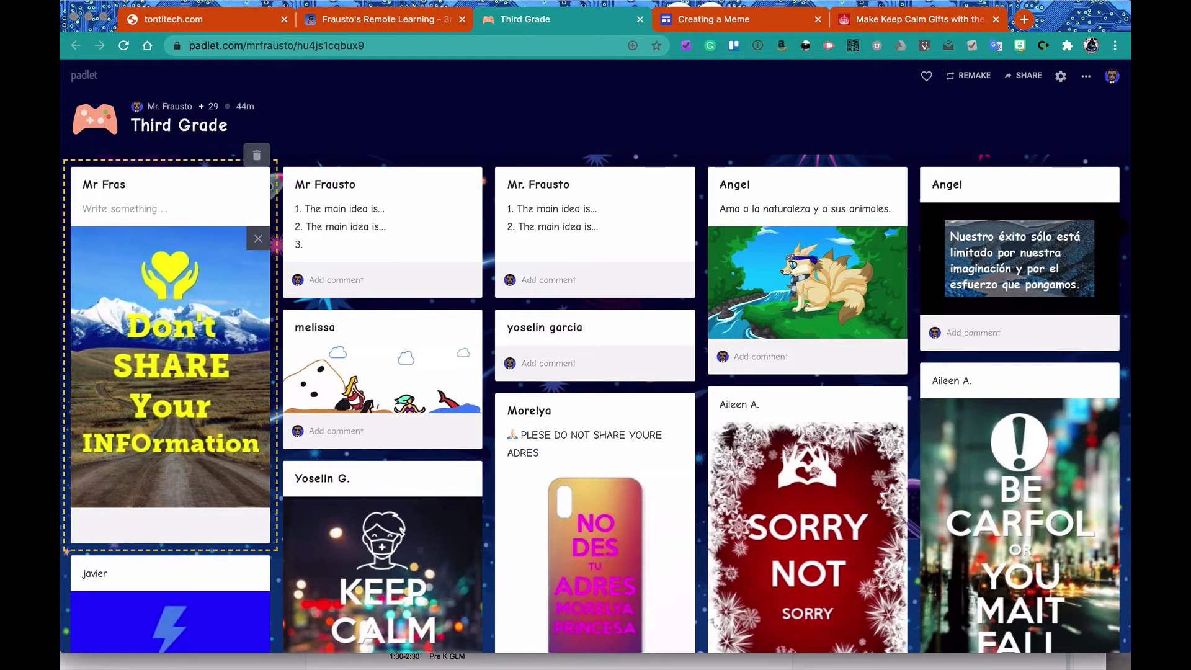
{"action": "type", "text": "sto"}
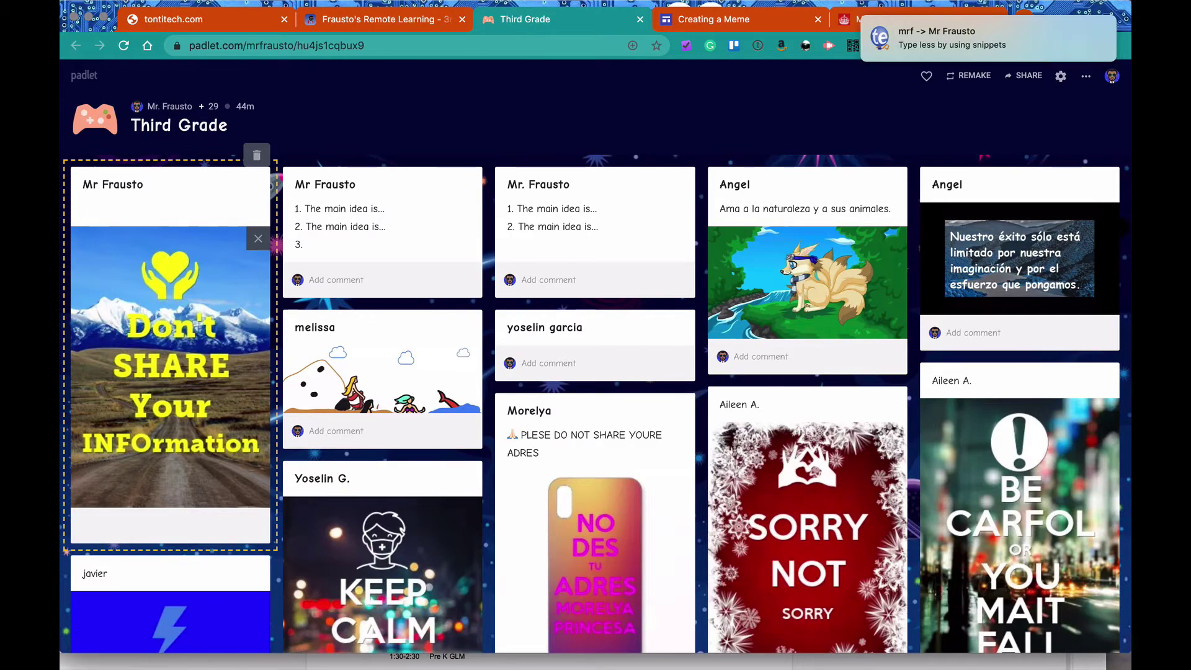
- Add "My meme is about..." as the poster post's body text and finish editing
{"action": "scroll", "coordinate": [90, 216], "scroll_direction": "down", "scroll_amount": 9}
{"action": "scroll", "coordinate": [93, 214], "scroll_direction": "up", "scroll_amount": 9}
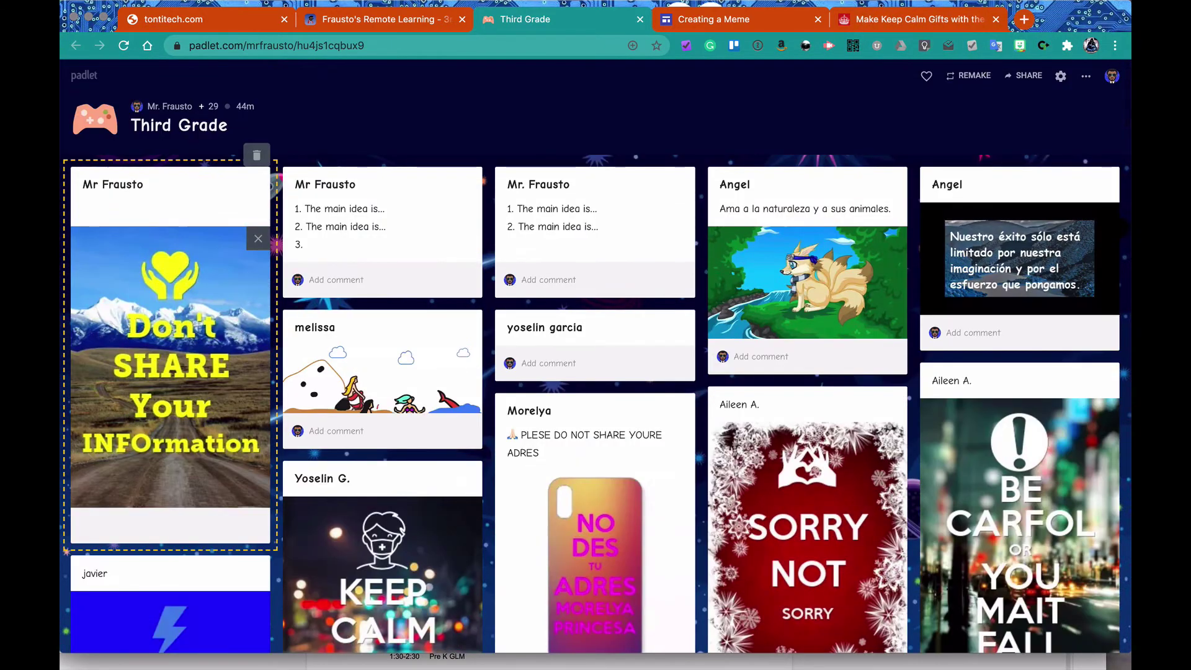
{"action": "type", "text": "M"}
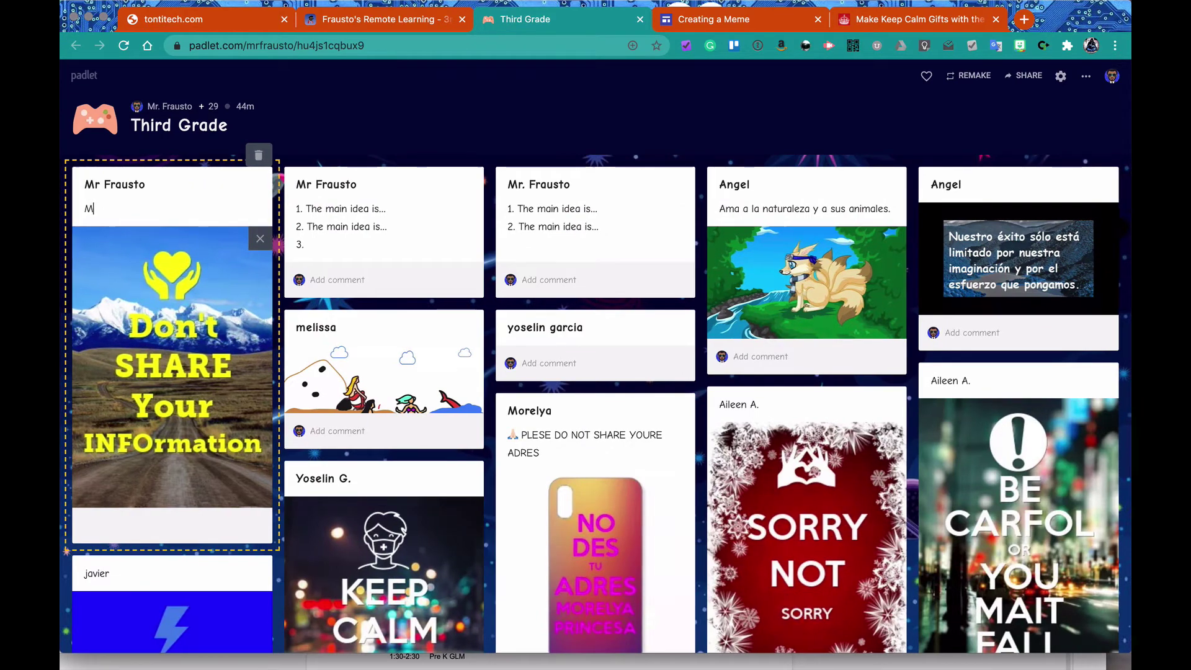
{"action": "type", "text": "y meme is about..."}
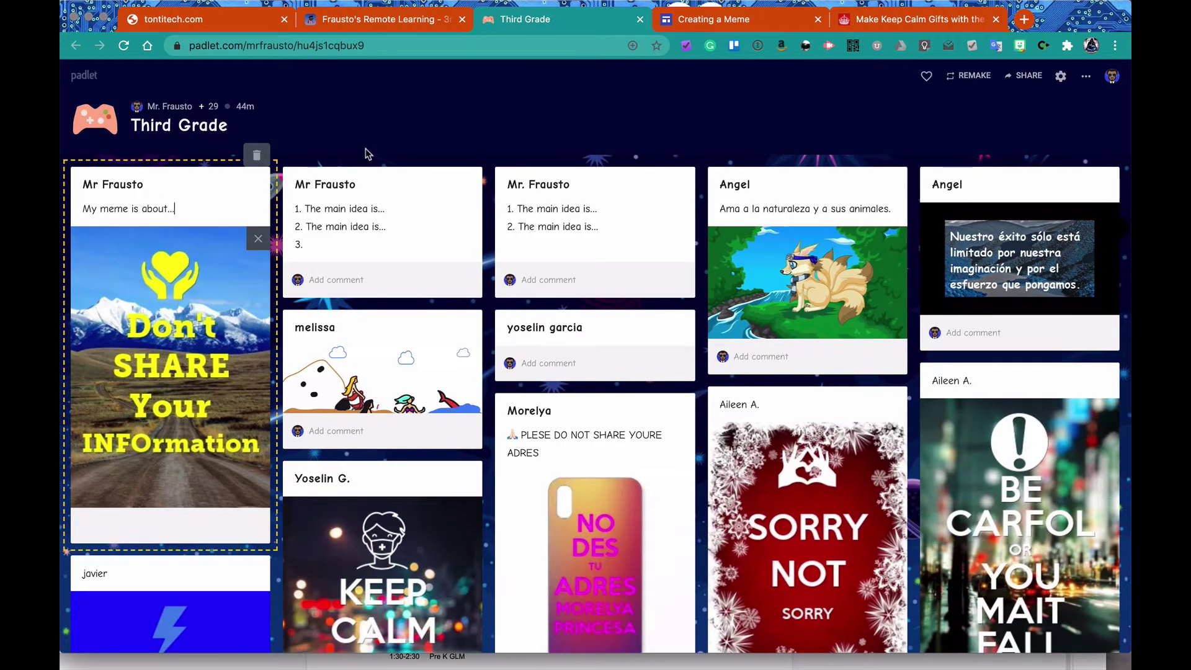
{"action": "left_click", "coordinate": [366, 154]}
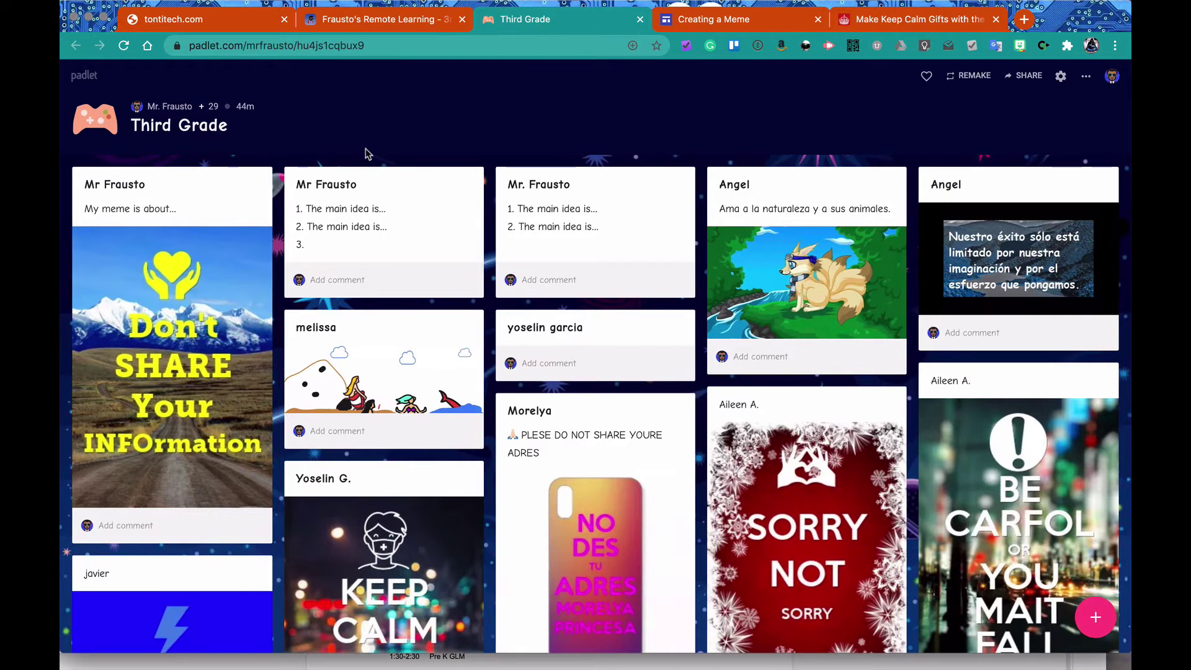
- Revisit the 3rd Grade page and return to the Creating a Meme page to view its links and instructions
{"action": "left_click", "coordinate": [423, 29]}
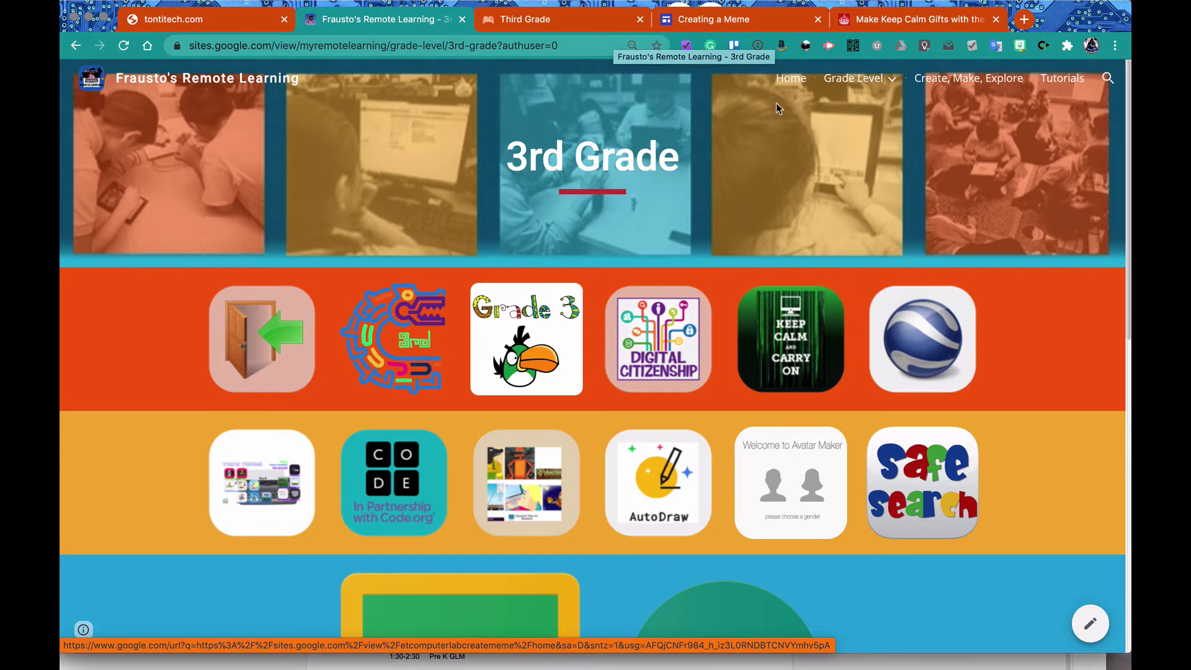
{"action": "left_click", "coordinate": [748, 23]}
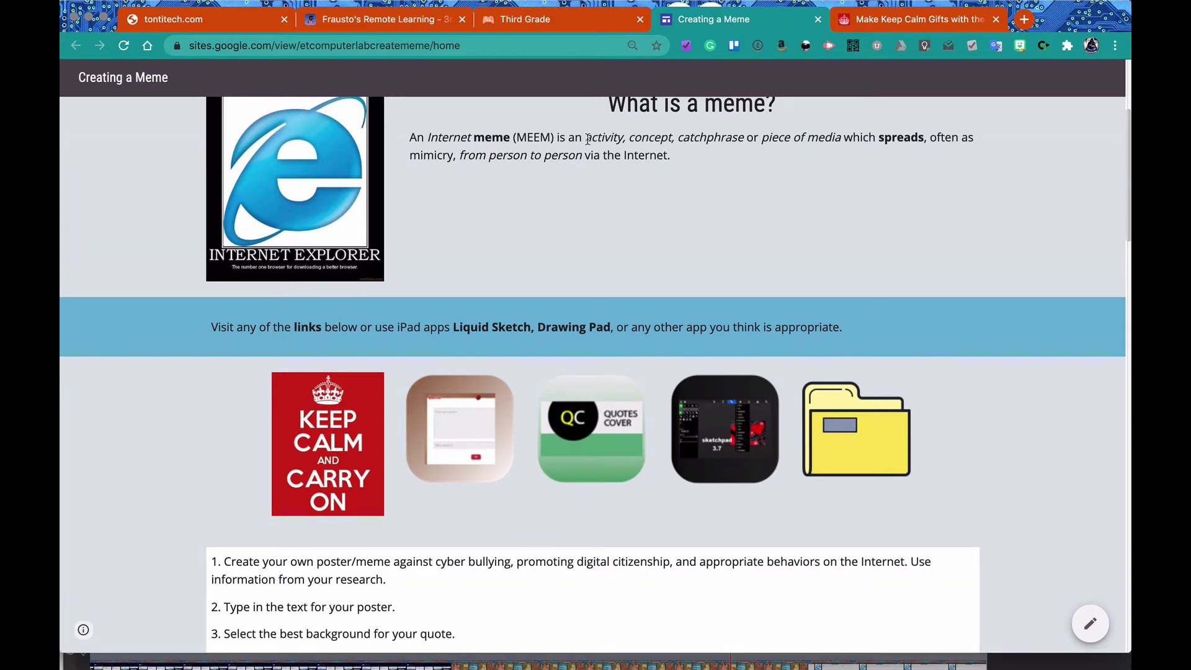
- Open Quozio from the Creating a Meme page, enter the quote "What de we learn?" and fill in the author's name
{"action": "left_click", "coordinate": [465, 411]}
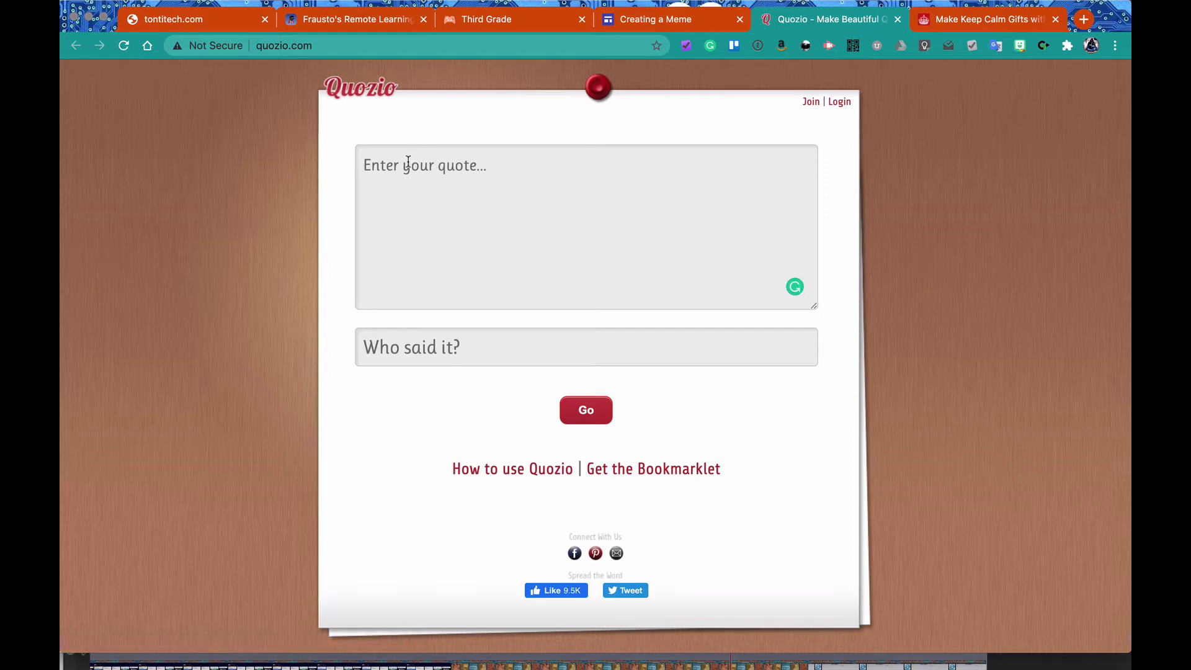
{"action": "type", "text": "What de we learn?"}
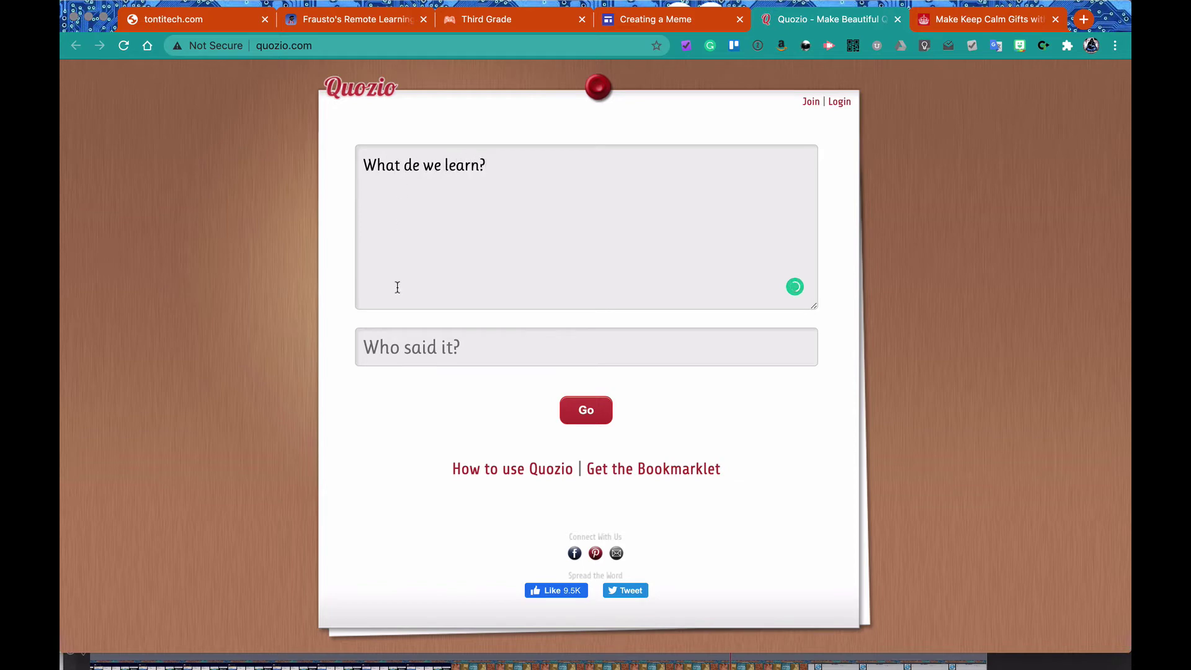
{"action": "left_click", "coordinate": [390, 336]}
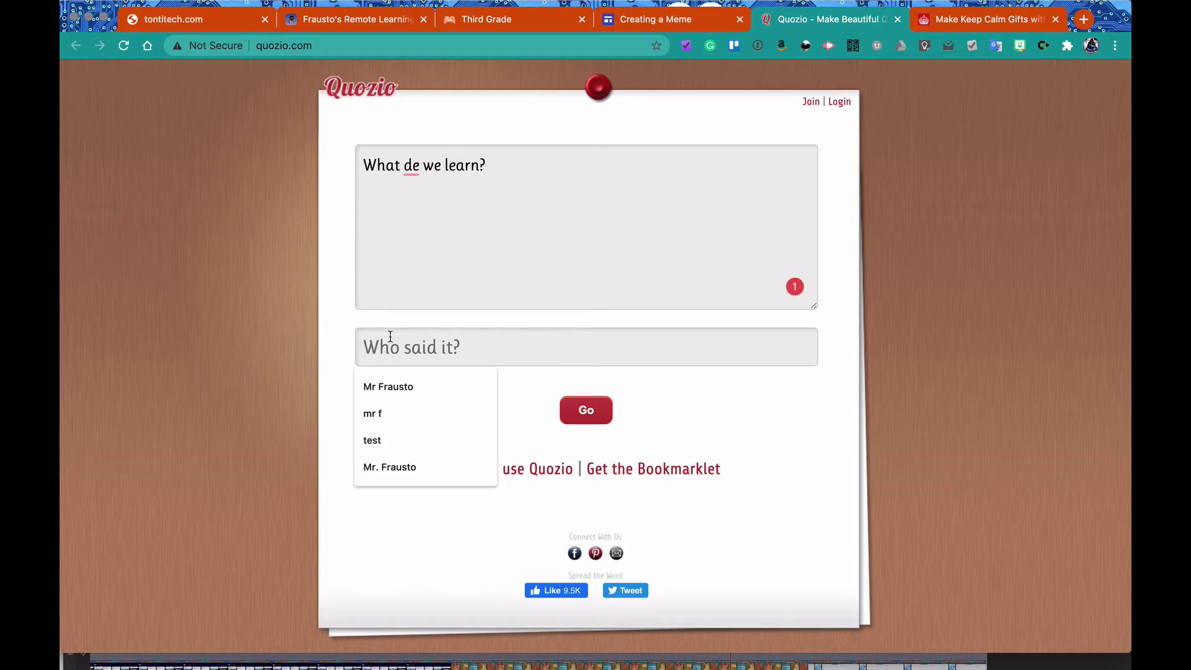
{"action": "left_click", "coordinate": [393, 467]}
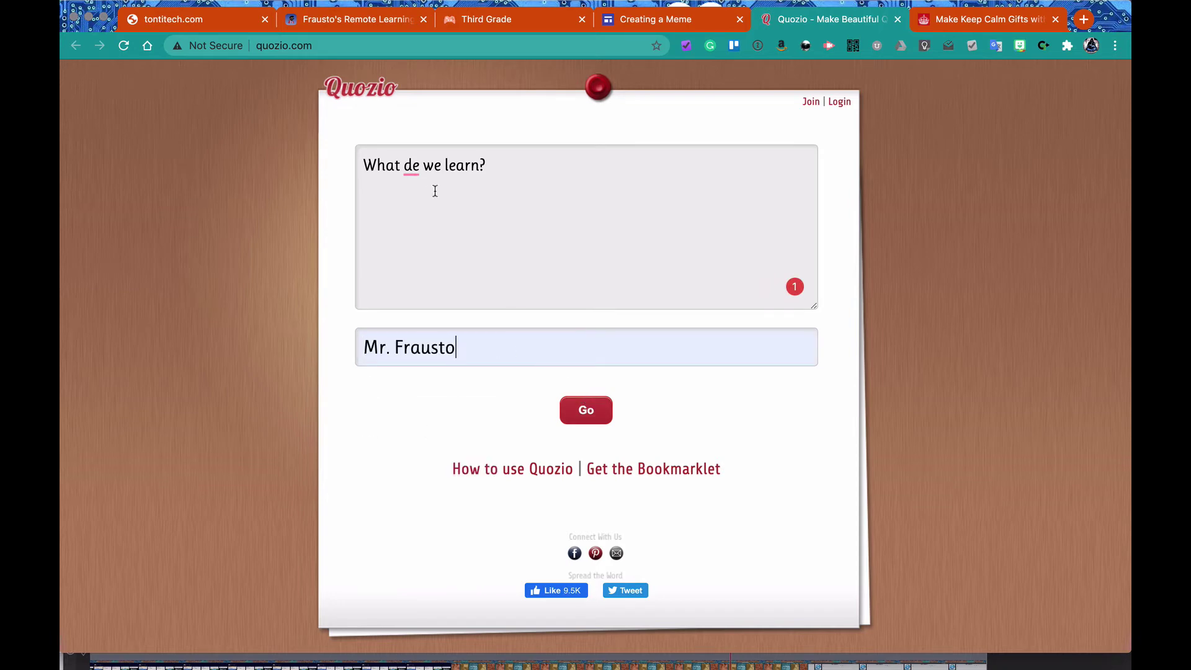
- Correct the quote to read "What did we learn?" and generate the quote poster
{"action": "left_click", "coordinate": [420, 165]}
{"action": "type", "text": "did"}
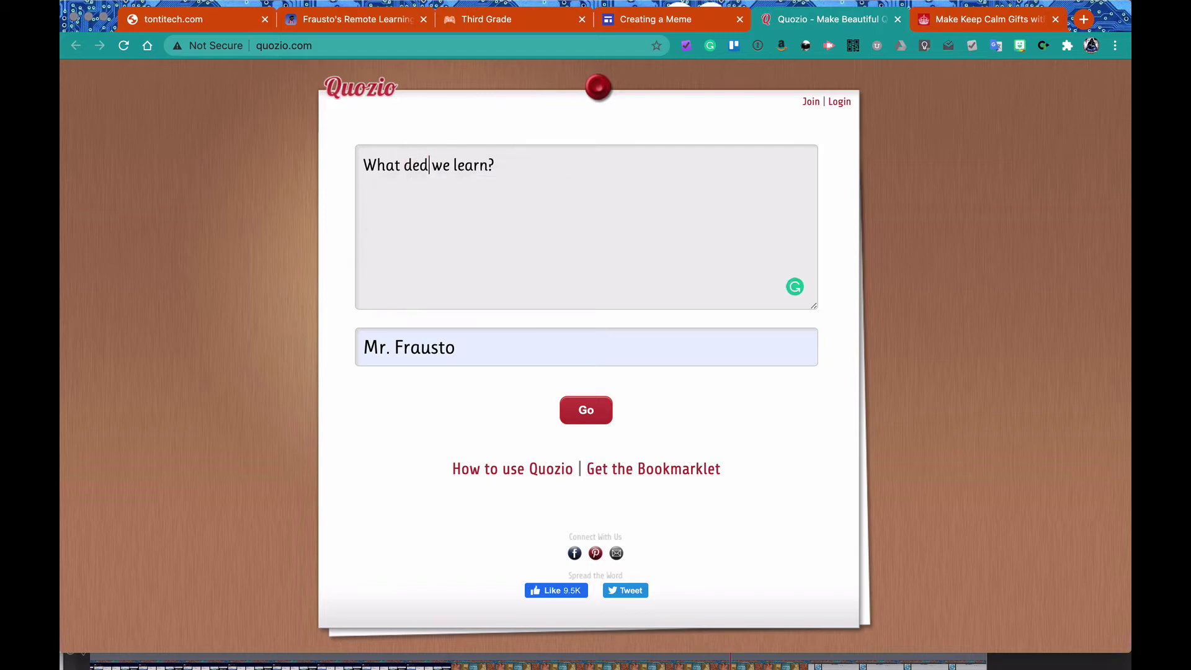
{"action": "key", "text": "BackSpace"}
{"action": "key", "text": "BackSpace"}
{"action": "key", "text": "BackSpace"}
{"action": "key", "text": "BackSpace"}
{"action": "type", "text": "id"}
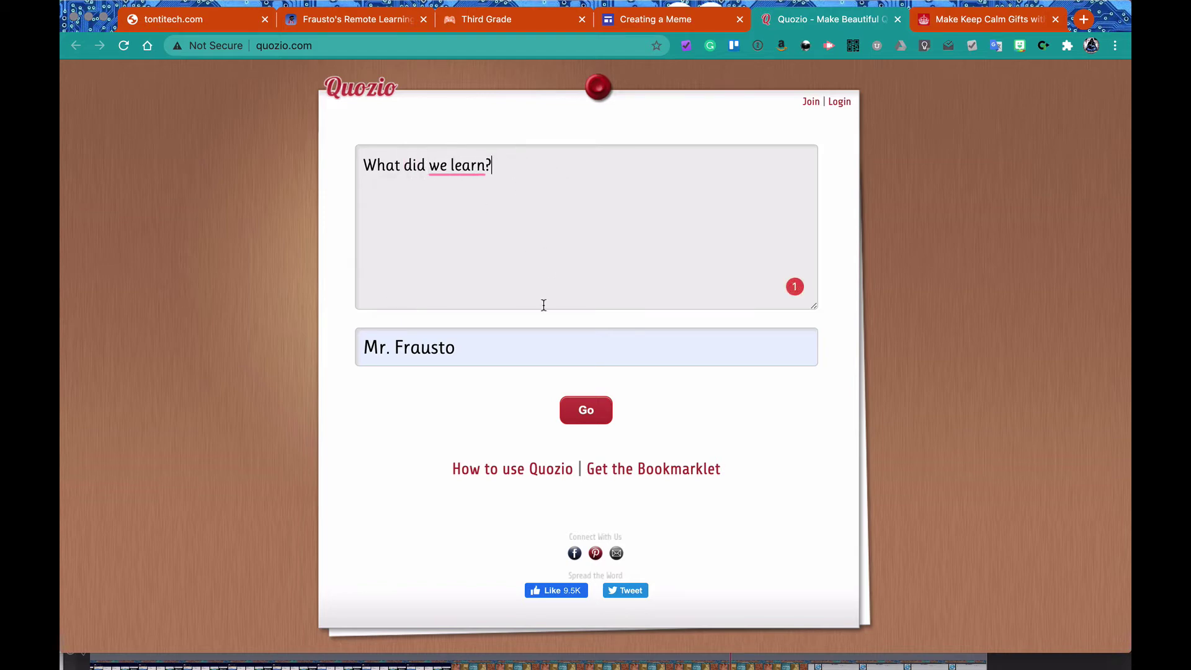
{"action": "left_click", "coordinate": [582, 414]}
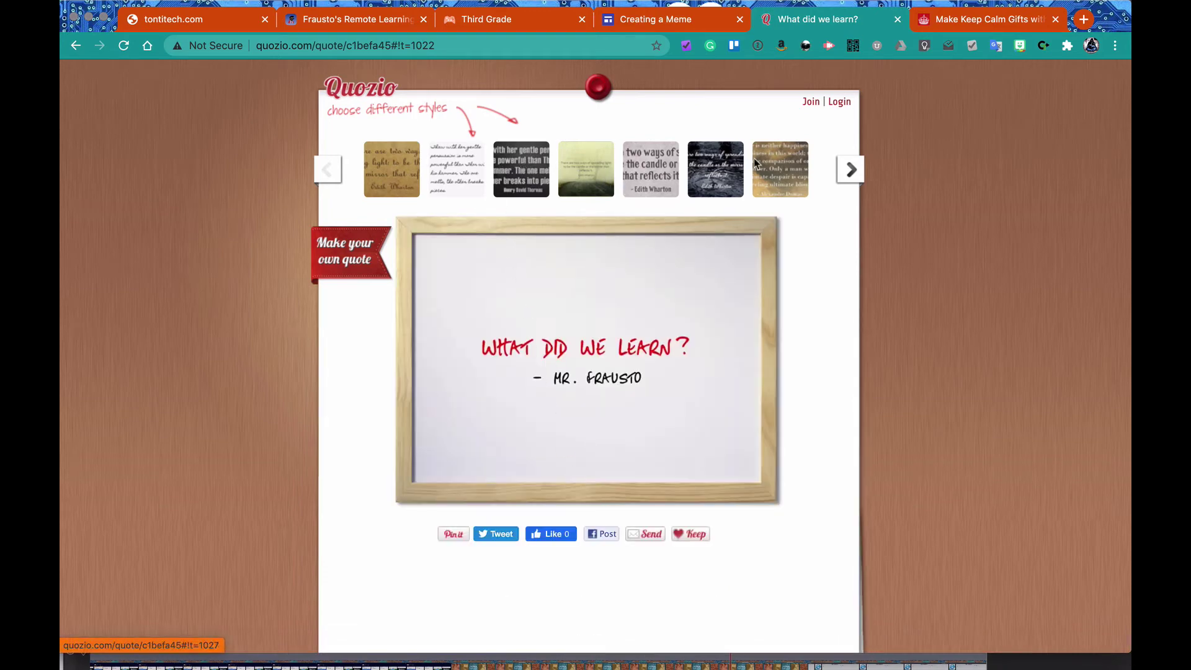
- Browse the available quote styles and add the framed whiteboard quote image to the Third Grade Padlet as a new post
{"action": "left_click", "coordinate": [850, 169]}
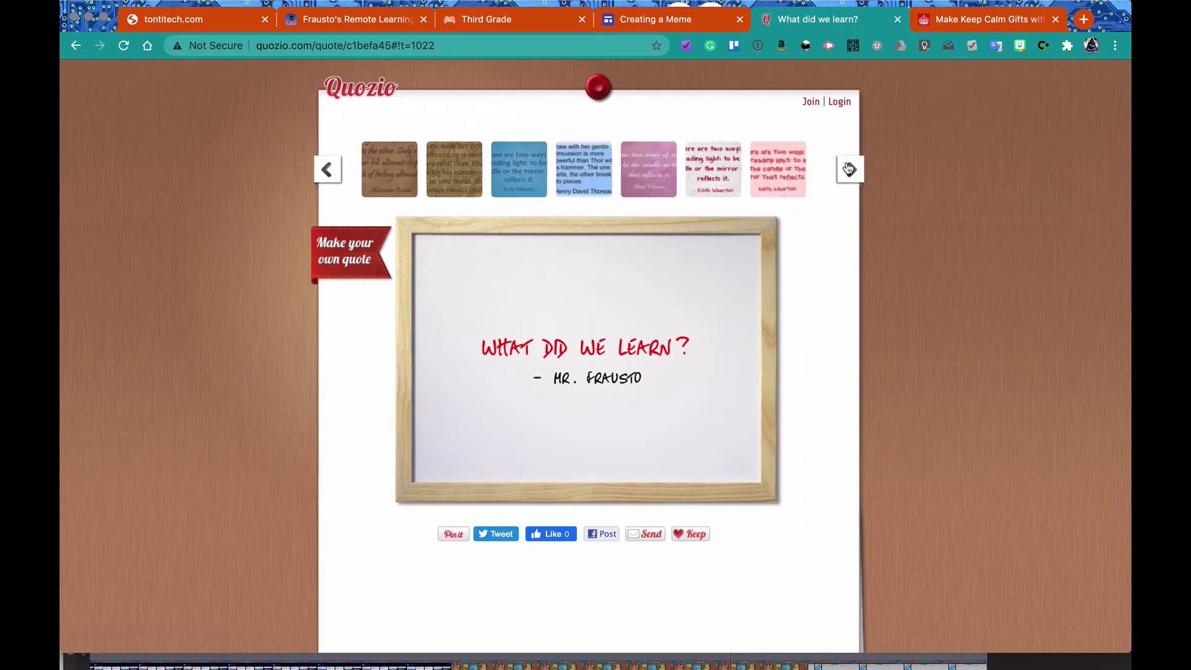
{"action": "left_click", "coordinate": [850, 169]}
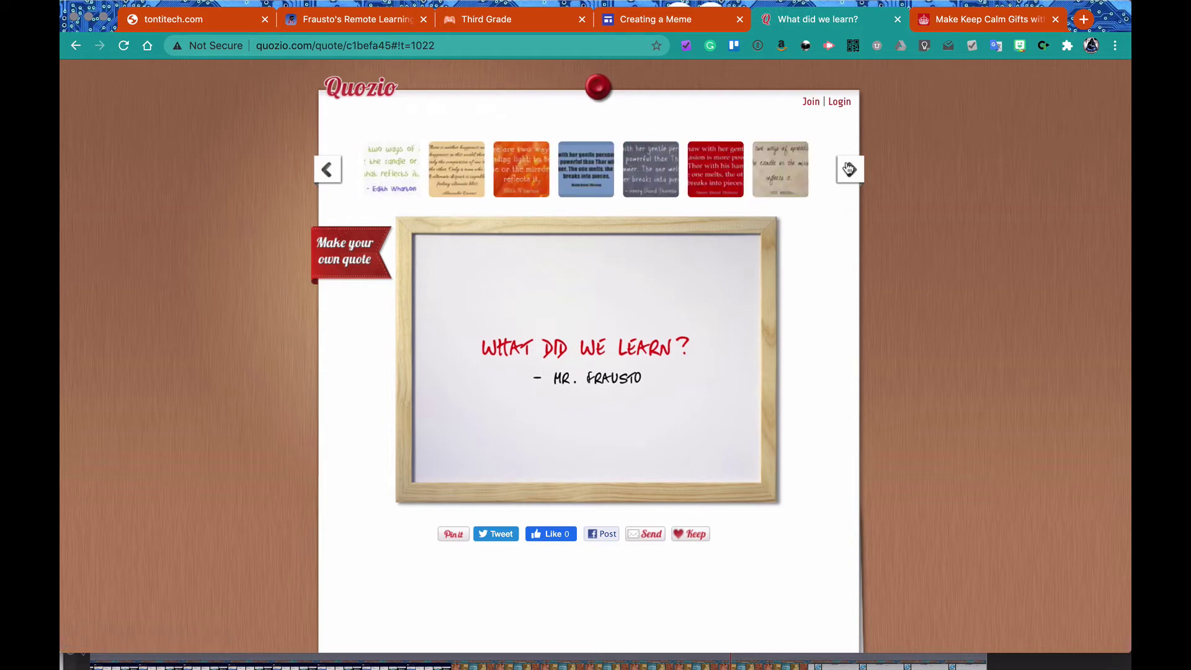
{"action": "left_click", "coordinate": [850, 169]}
{"action": "left_click", "coordinate": [849, 169]}
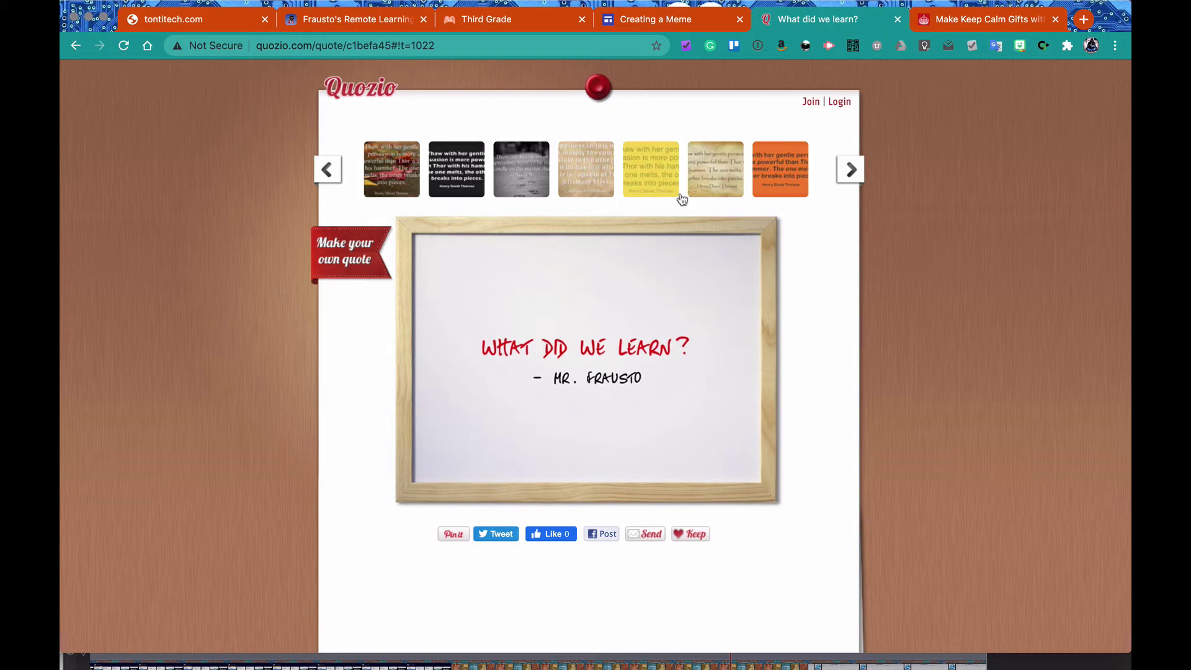
{"action": "left_click_drag", "start_coordinate": [613, 299], "coordinate": [411, 307]}
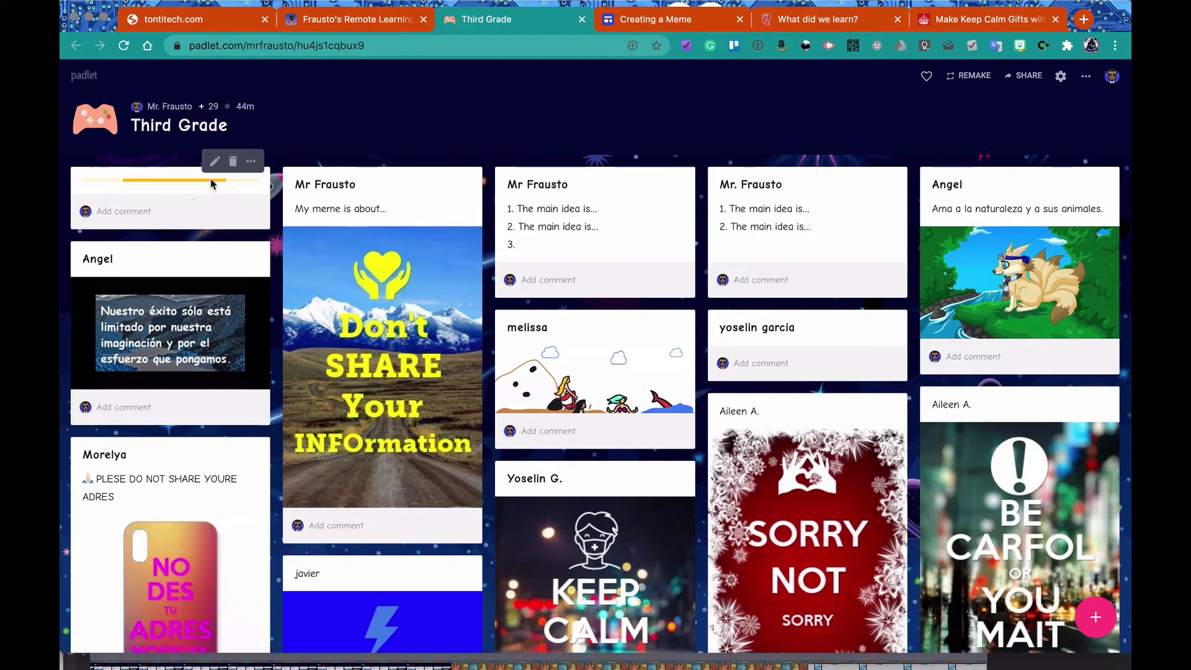
- Give the new quote post the author's name as title and "My meme is about..." as body text, and finish editing
{"action": "left_click", "coordinate": [213, 164]}
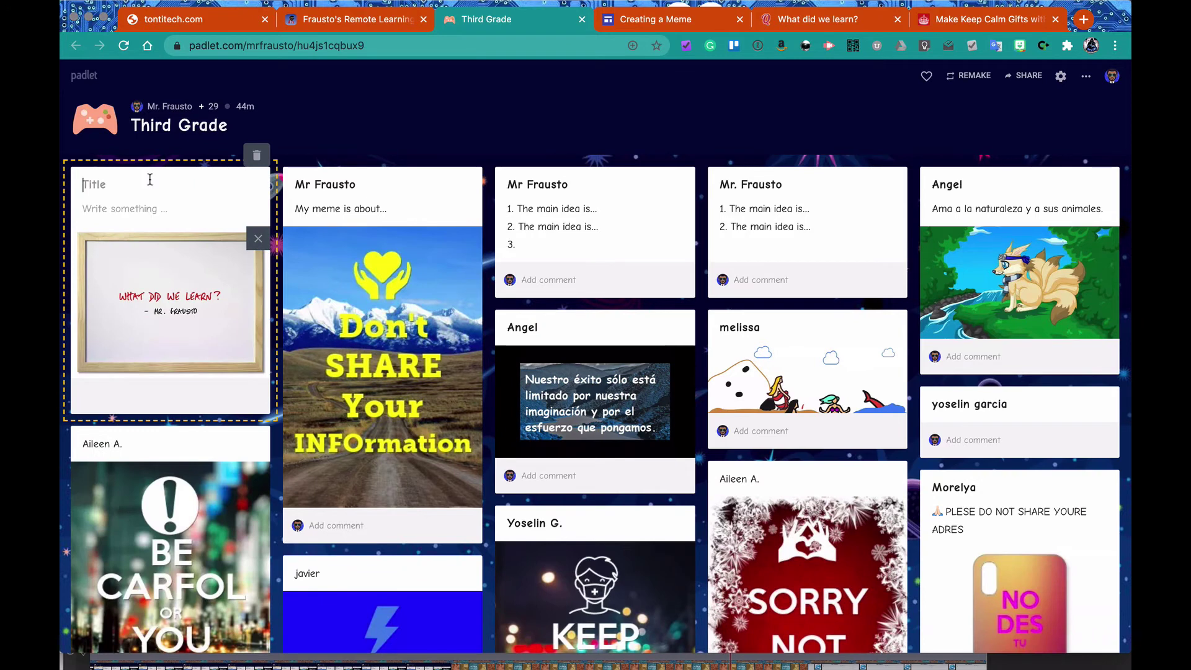
{"action": "type", "text": "Mr . Frausto"}
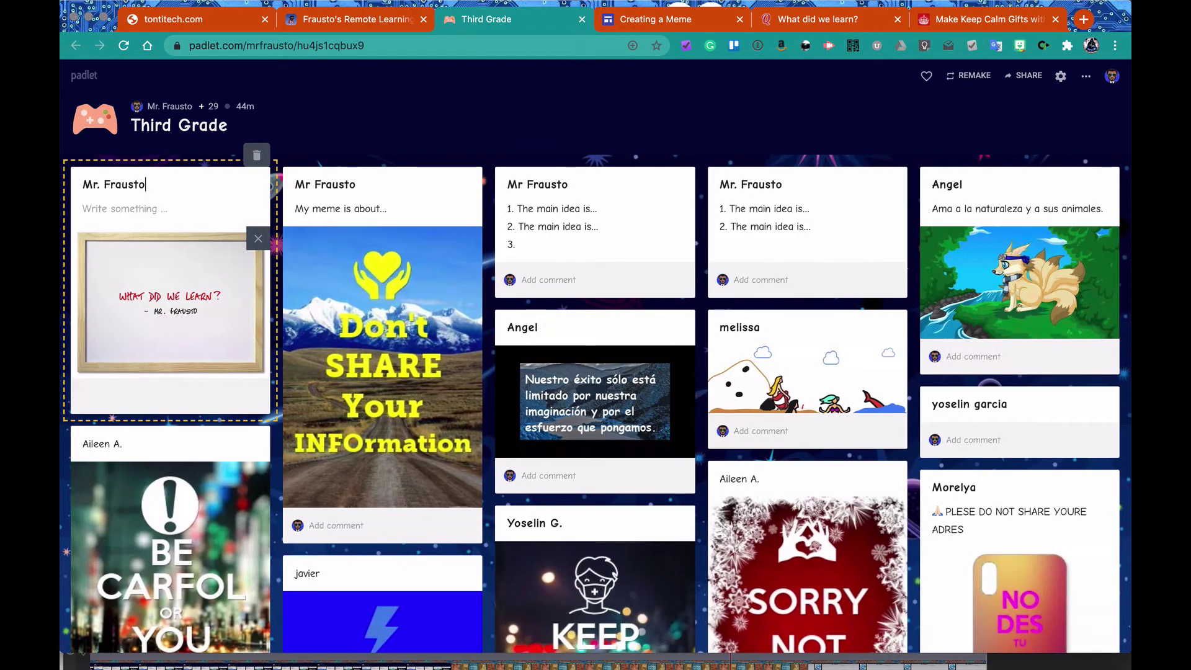
{"action": "left_click", "coordinate": [112, 211]}
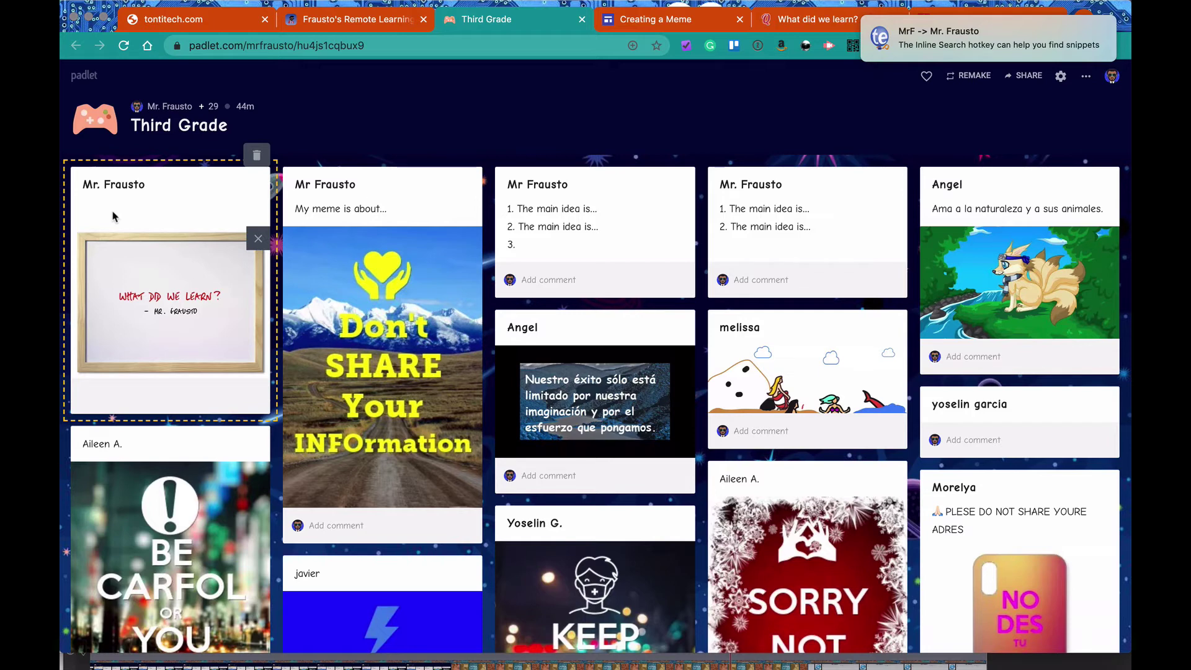
{"action": "type", "text": "M"}
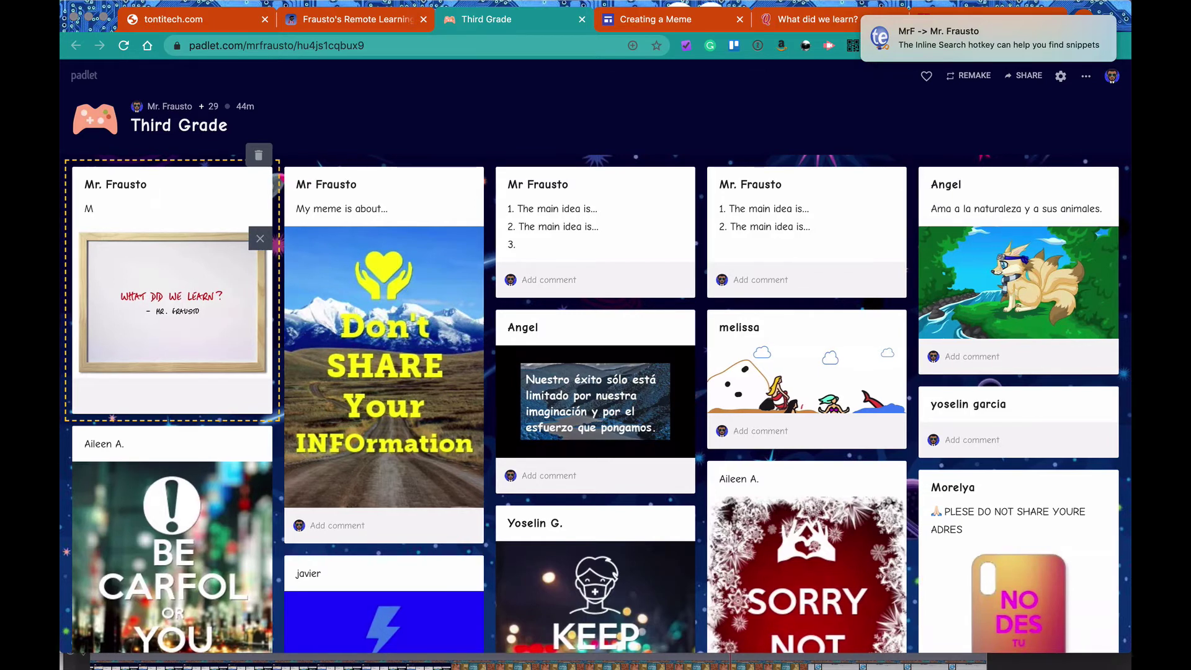
{"action": "type", "text": "y meme is ab"}
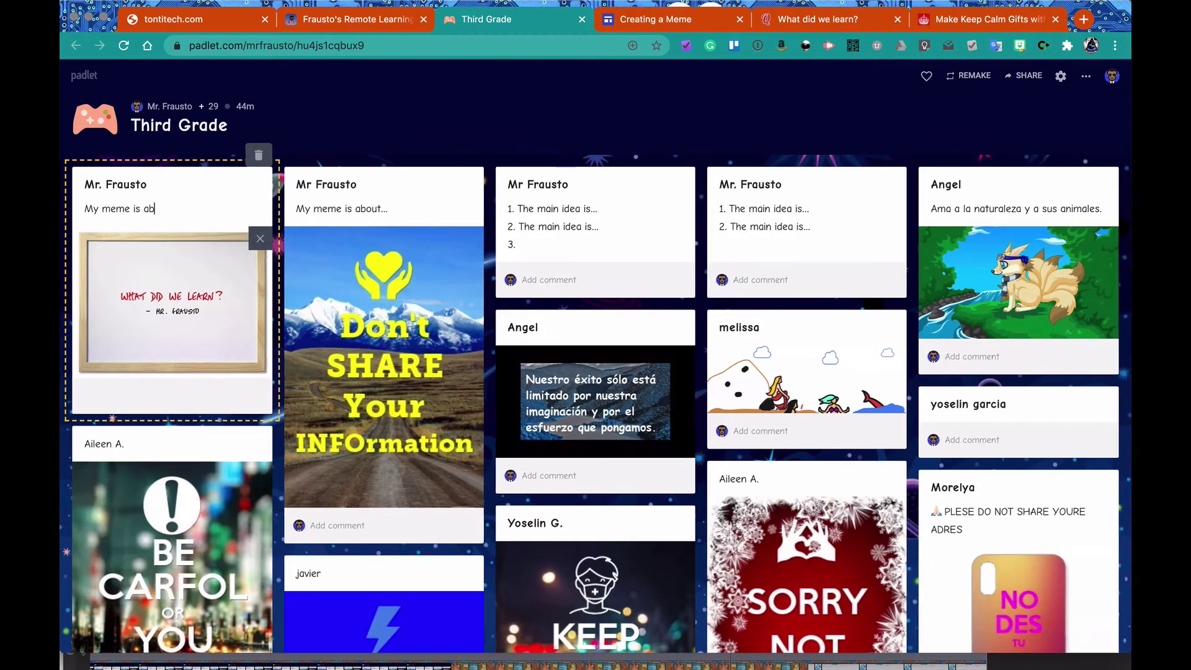
{"action": "type", "text": "out..."}
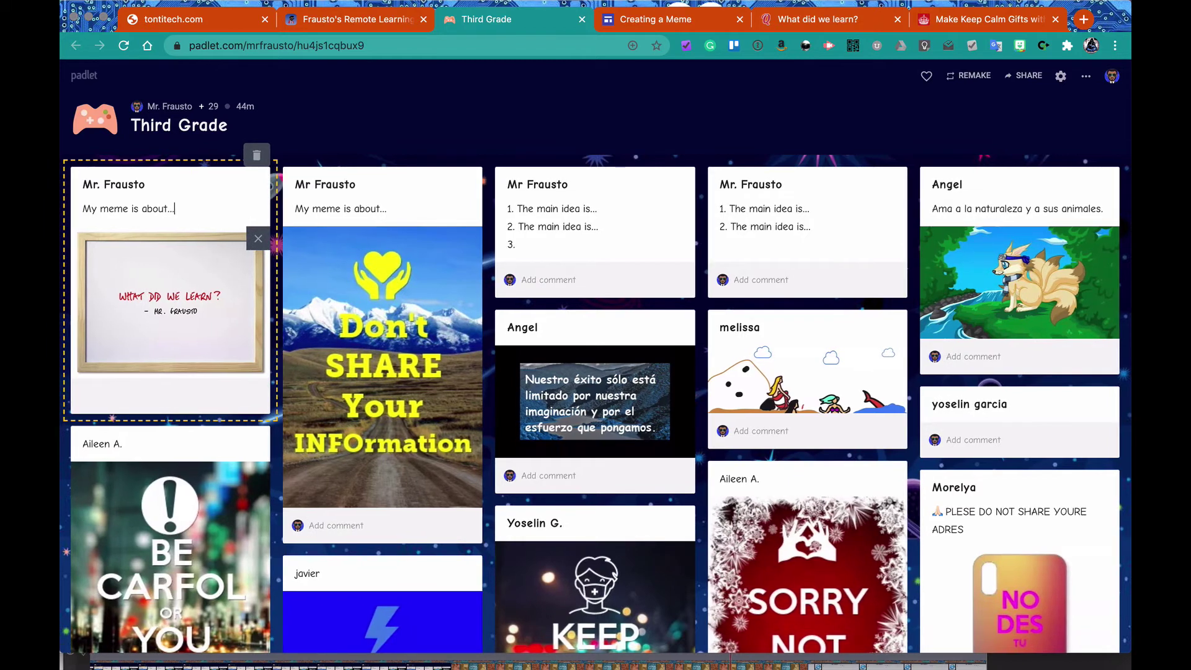
{"action": "left_click", "coordinate": [298, 141]}
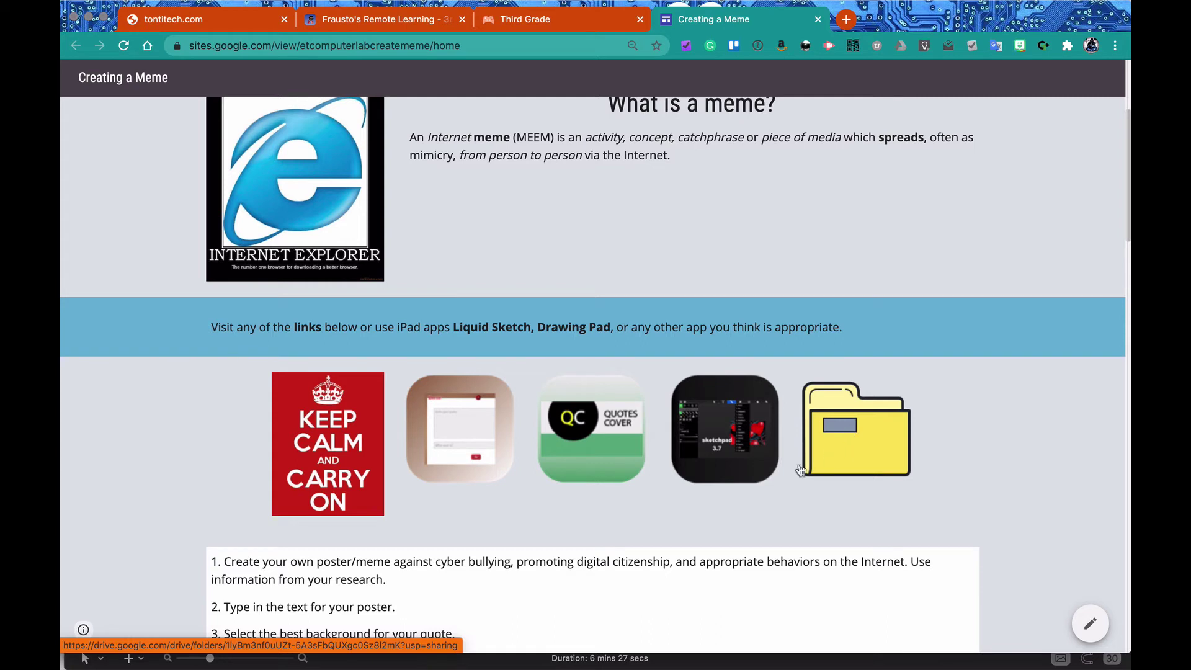
- Open Sketchpad from the Creating a Meme page and add the text "Do not share your personal" near the top of the canvas
{"action": "left_click", "coordinate": [732, 440]}
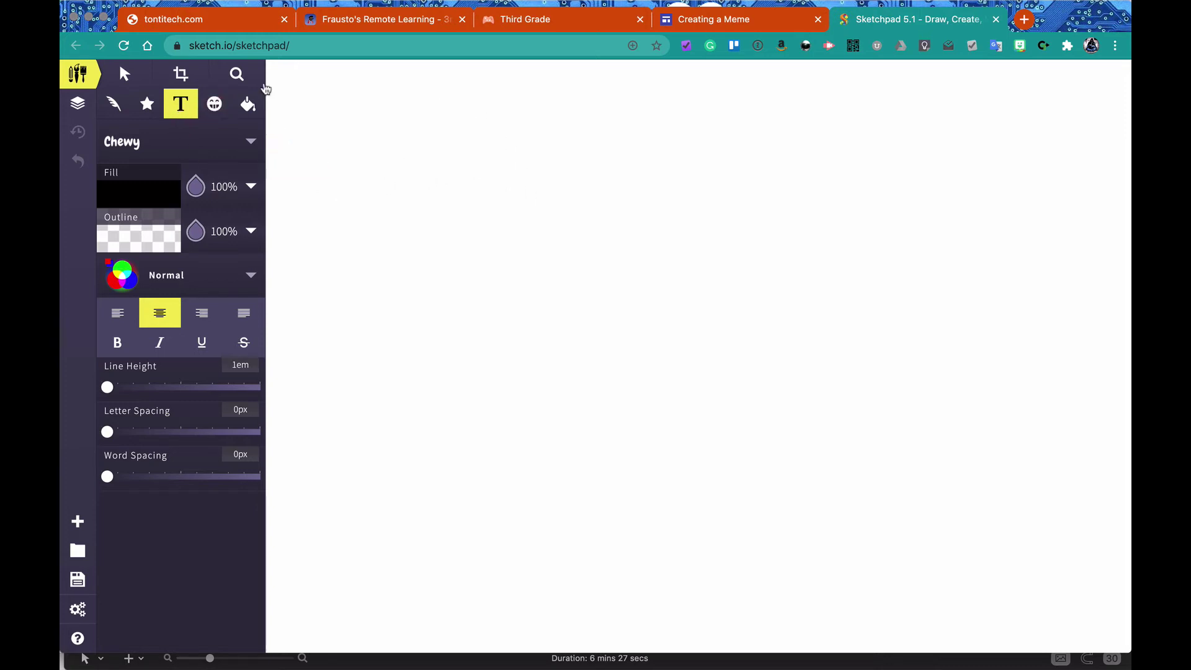
{"action": "left_click", "coordinate": [447, 205]}
{"action": "left_click", "coordinate": [447, 200]}
{"action": "left_click", "coordinate": [353, 118]}
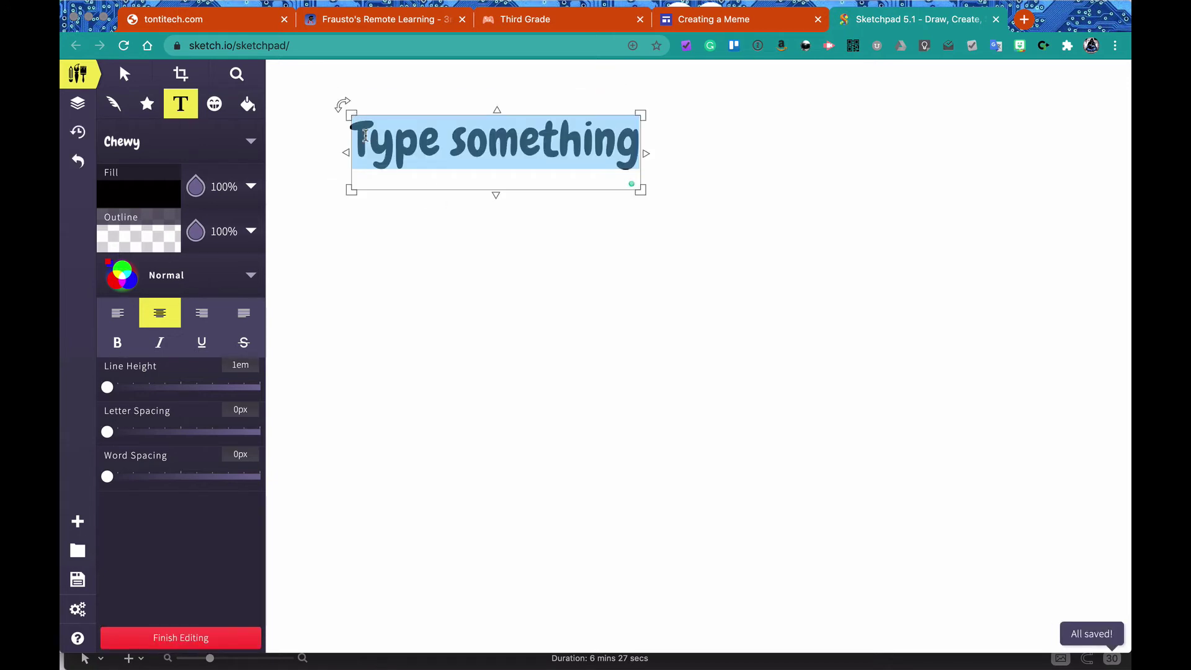
{"action": "type", "text": "D"}
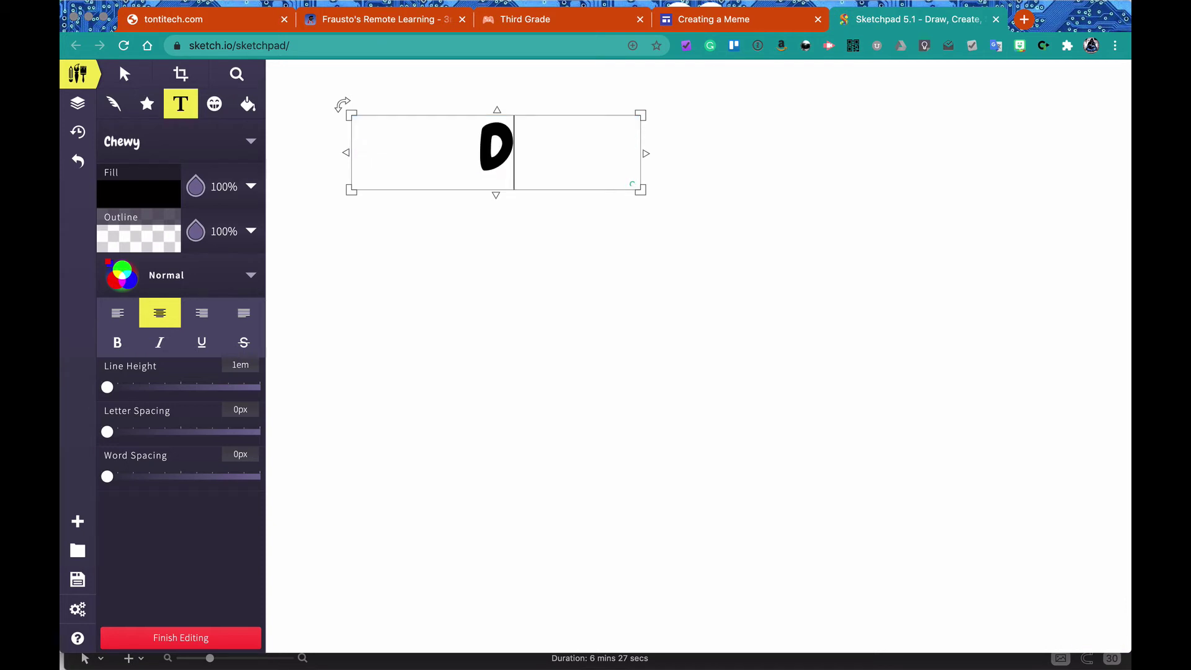
{"action": "type", "text": "o not sh"}
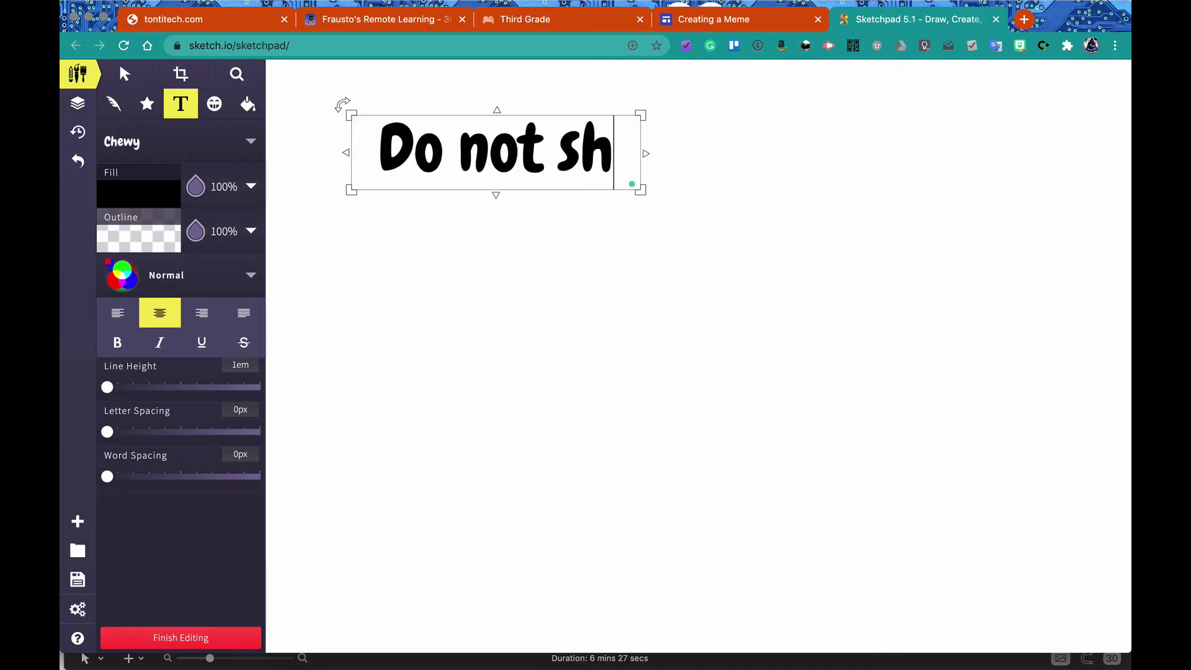
{"action": "type", "text": "are your personal"}
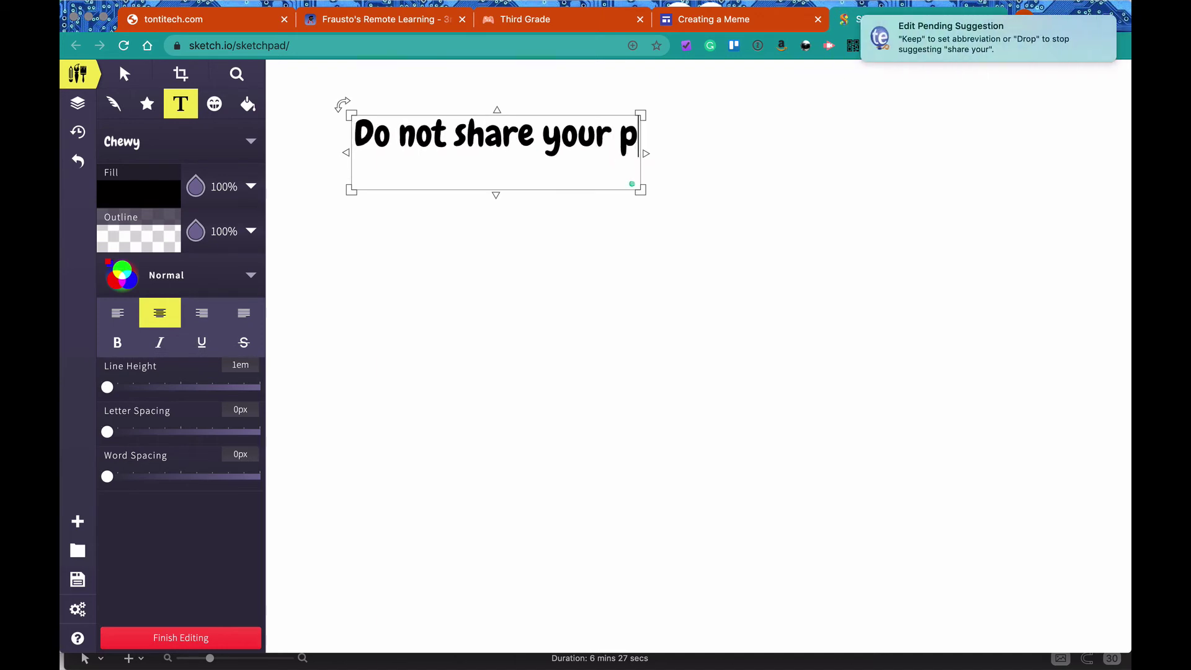